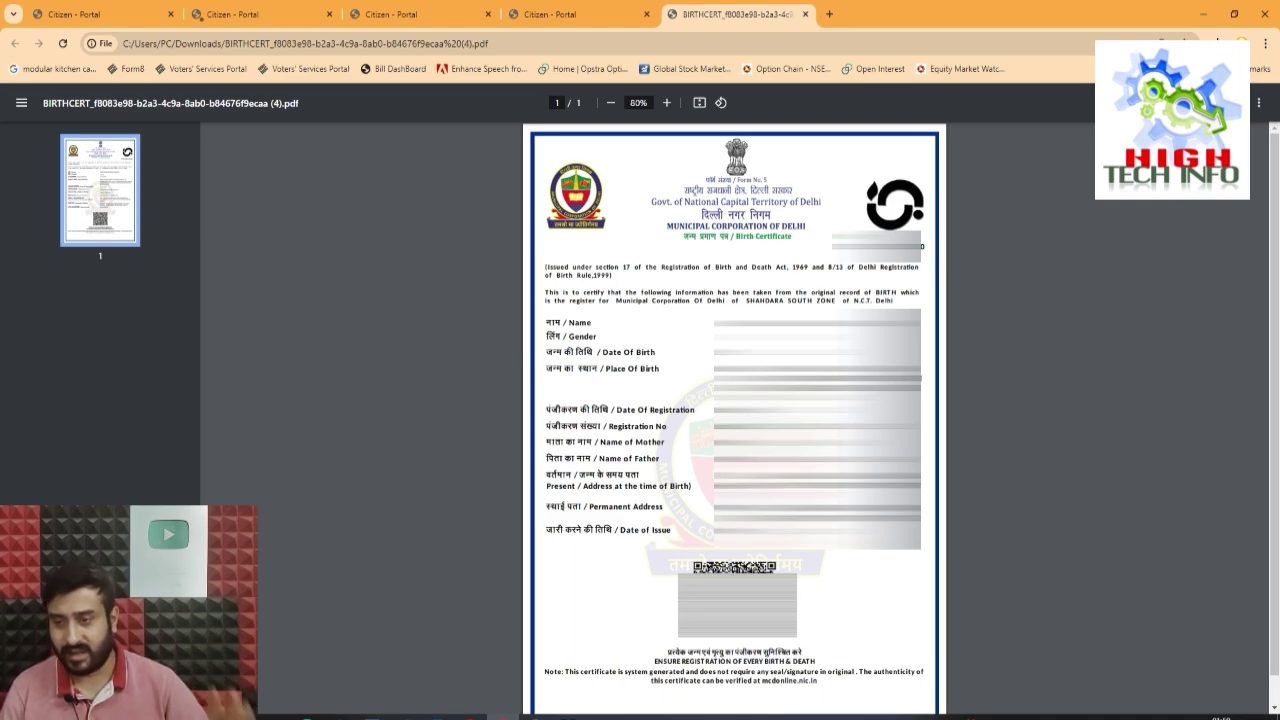
# Switch to the MCD citizen portal and examine the new user sign-up form, including its mobile OTP and captcha fields.
pyautogui.click(135, 14)
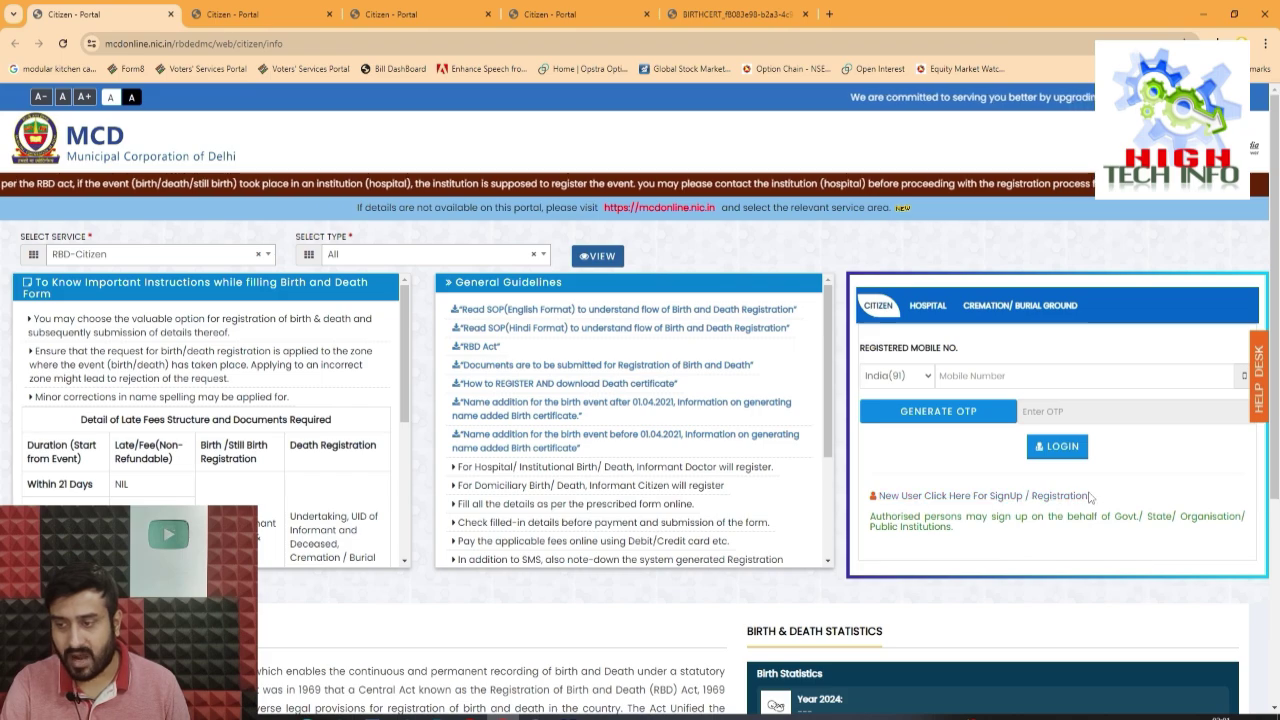
pyautogui.click(290, 10)
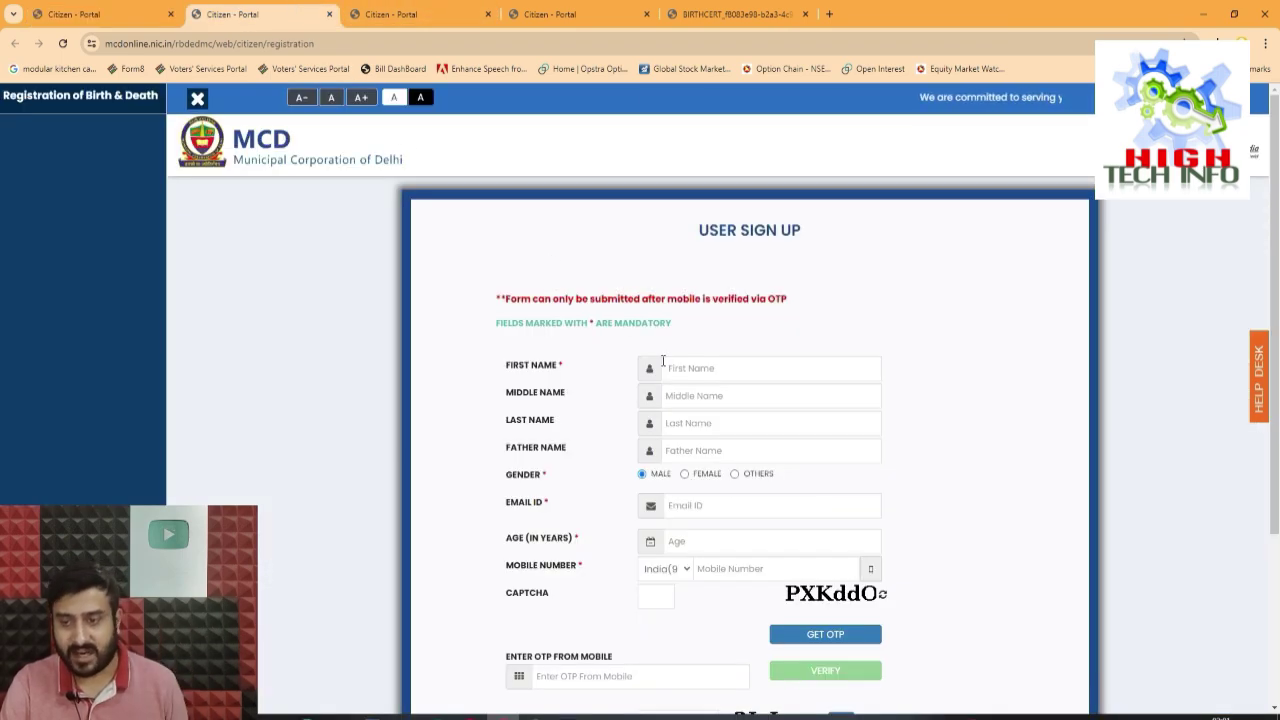
pyautogui.scroll(-1, 663, 307)
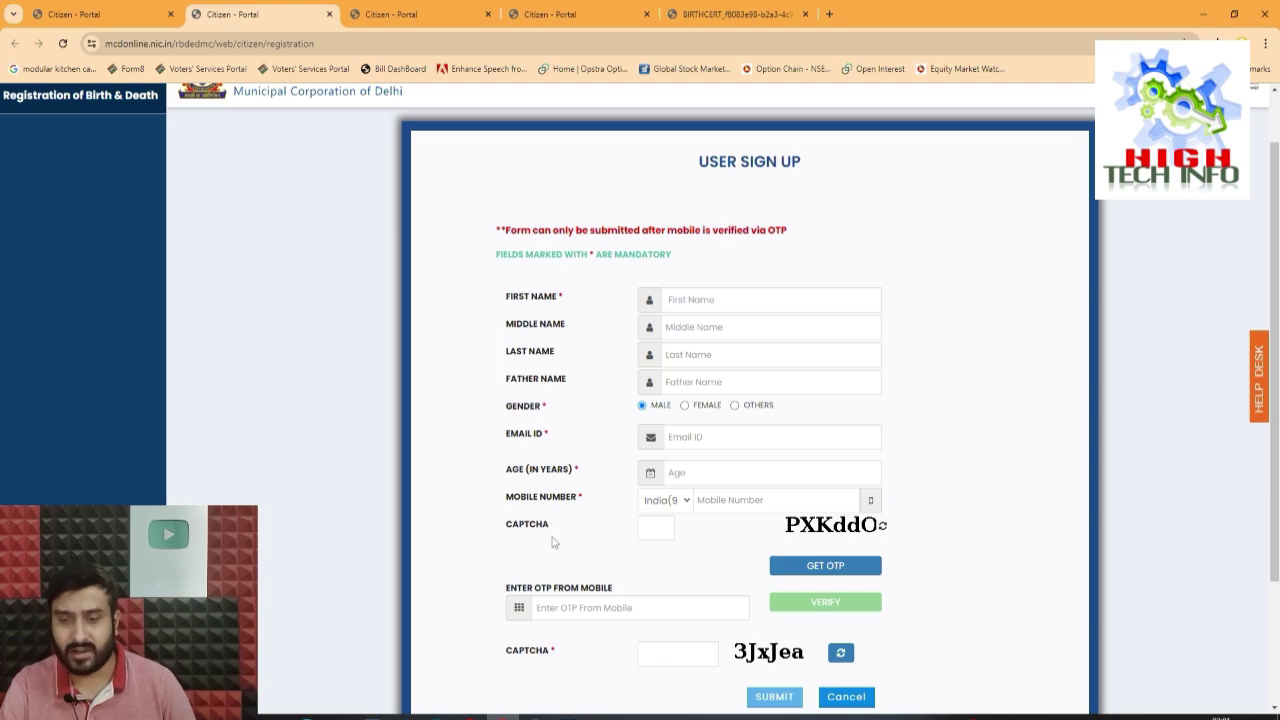
pyautogui.scroll(-2, 558, 520)
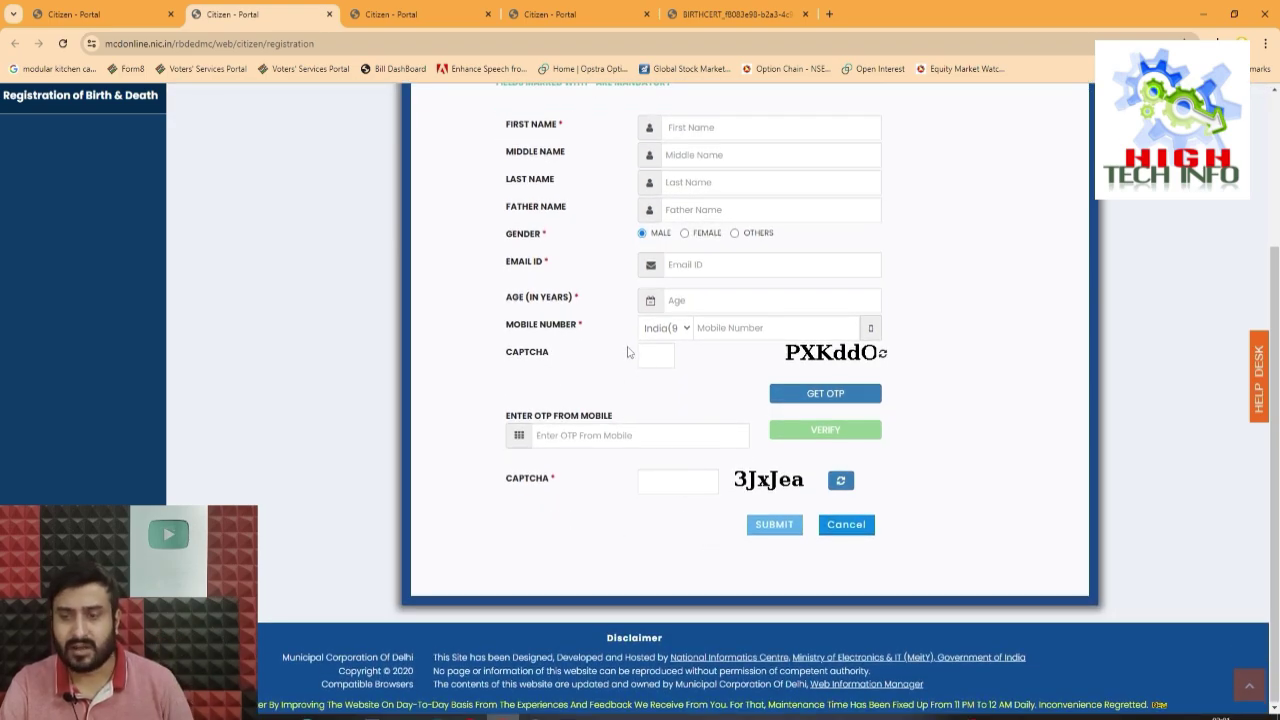
pyautogui.scroll(2, 652, 472)
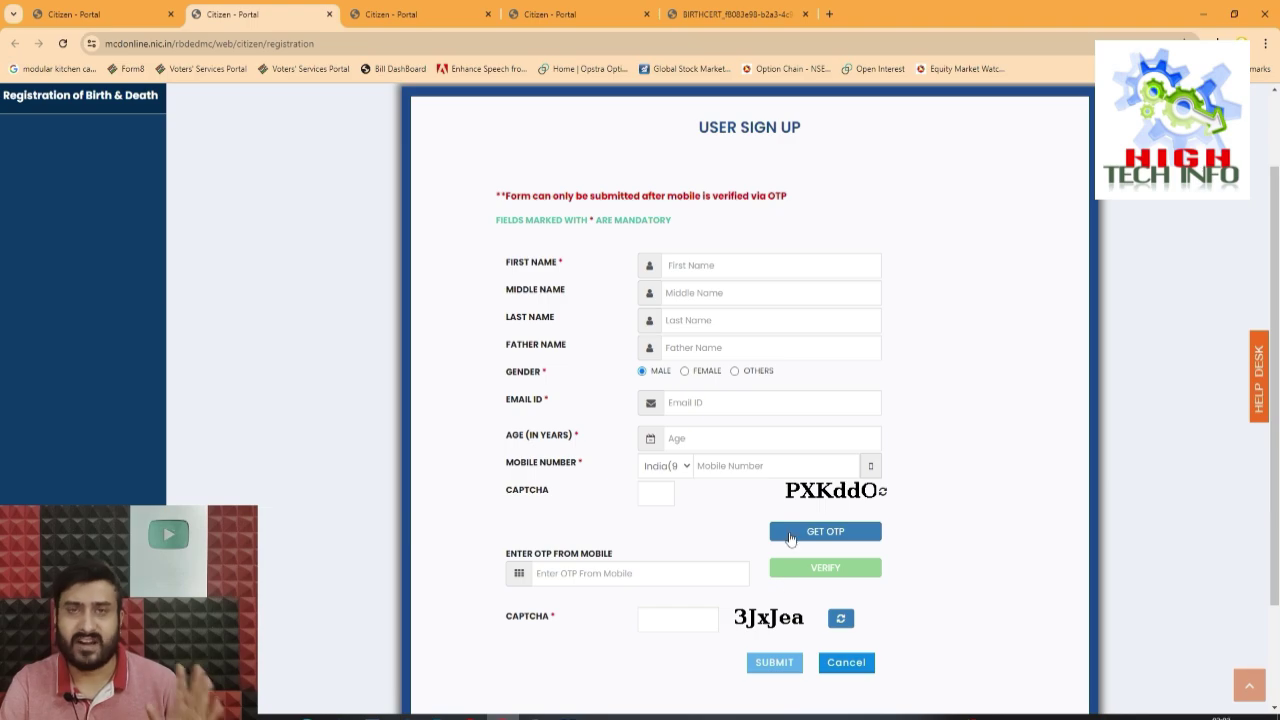
pyautogui.scroll(-1, 790, 538)
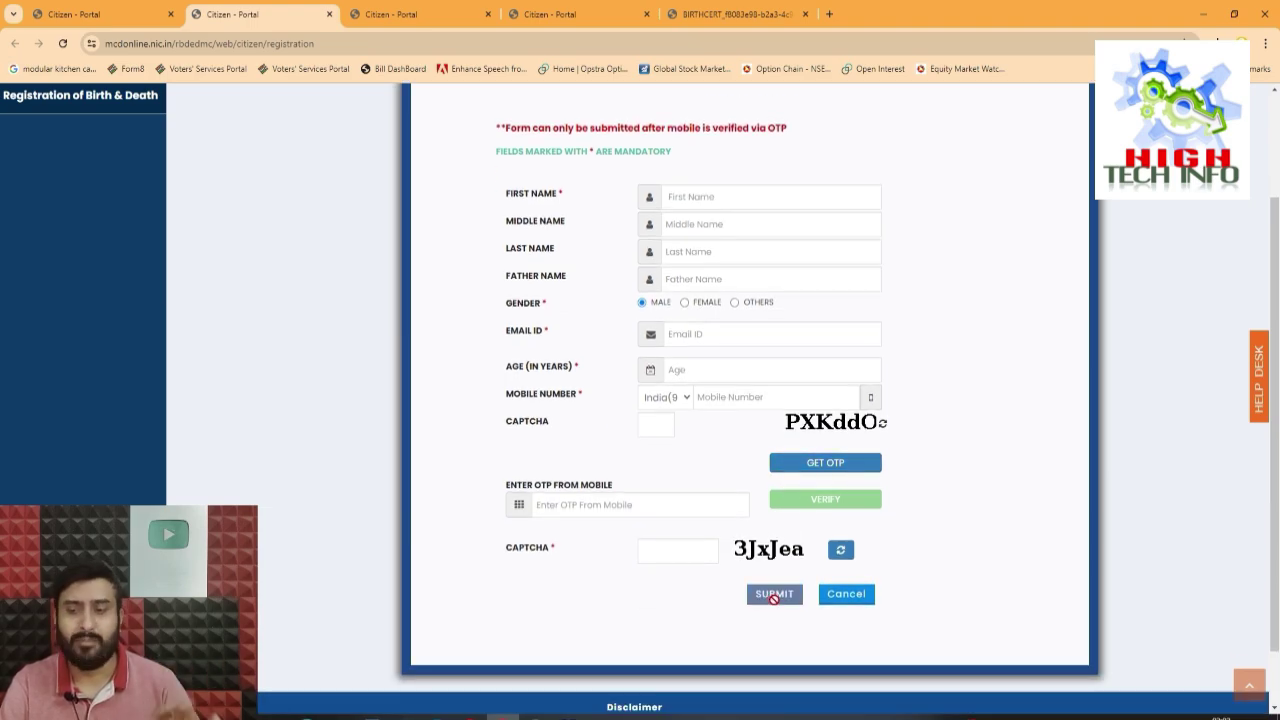
pyautogui.scroll(1, 773, 598)
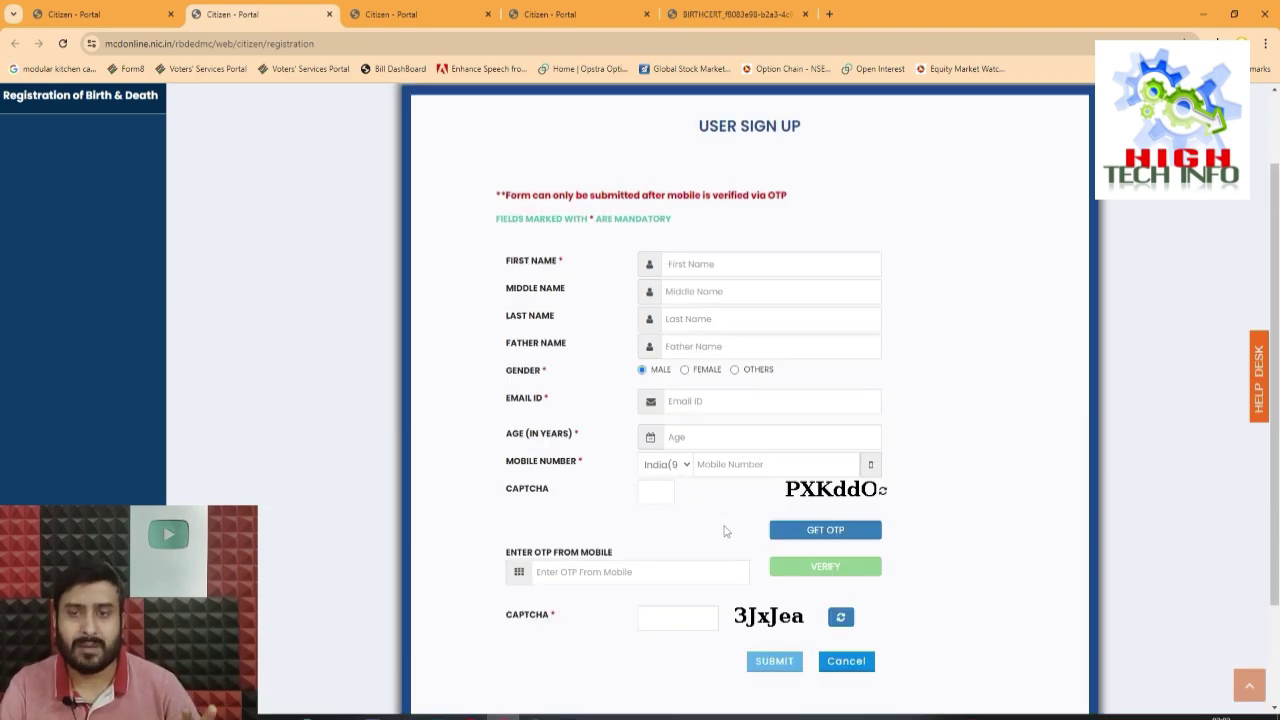
pyautogui.scroll(2, 726, 531)
# Revisit the citizen login page and review the pending and approved applications in the signed-in account.
pyautogui.hotkey('alt', 'Left')
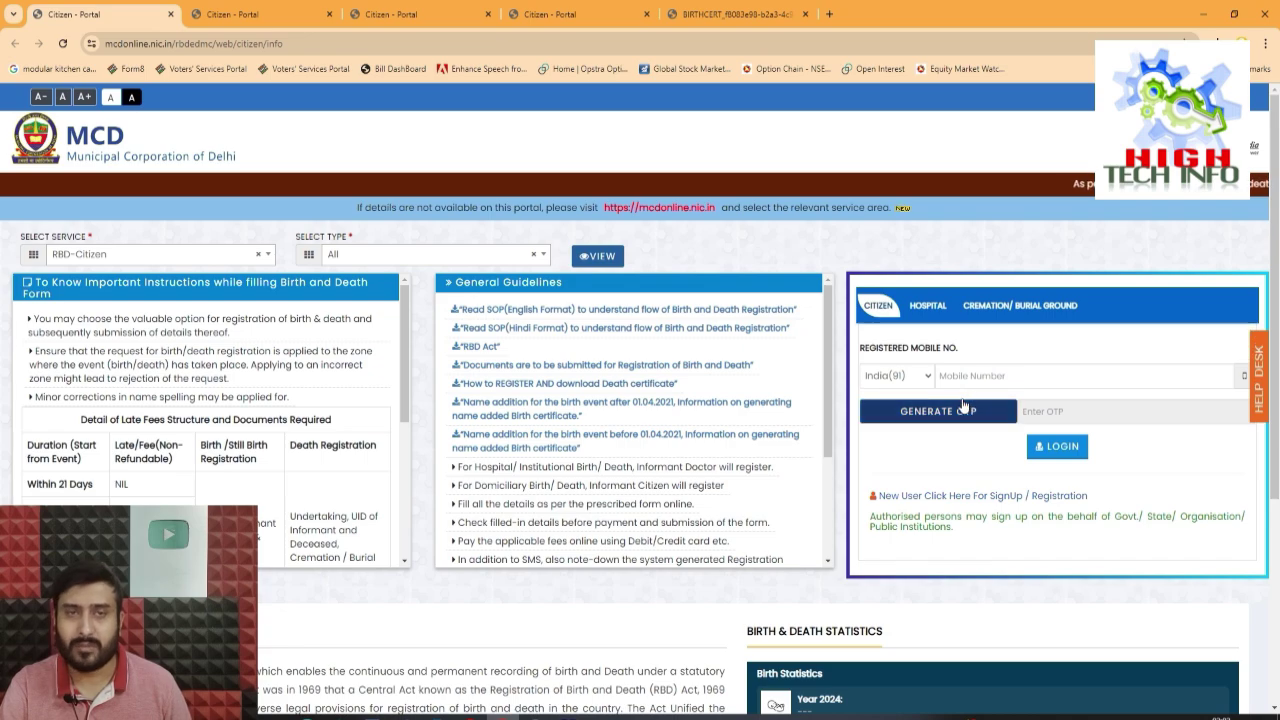
pyautogui.moveTo(901, 378)
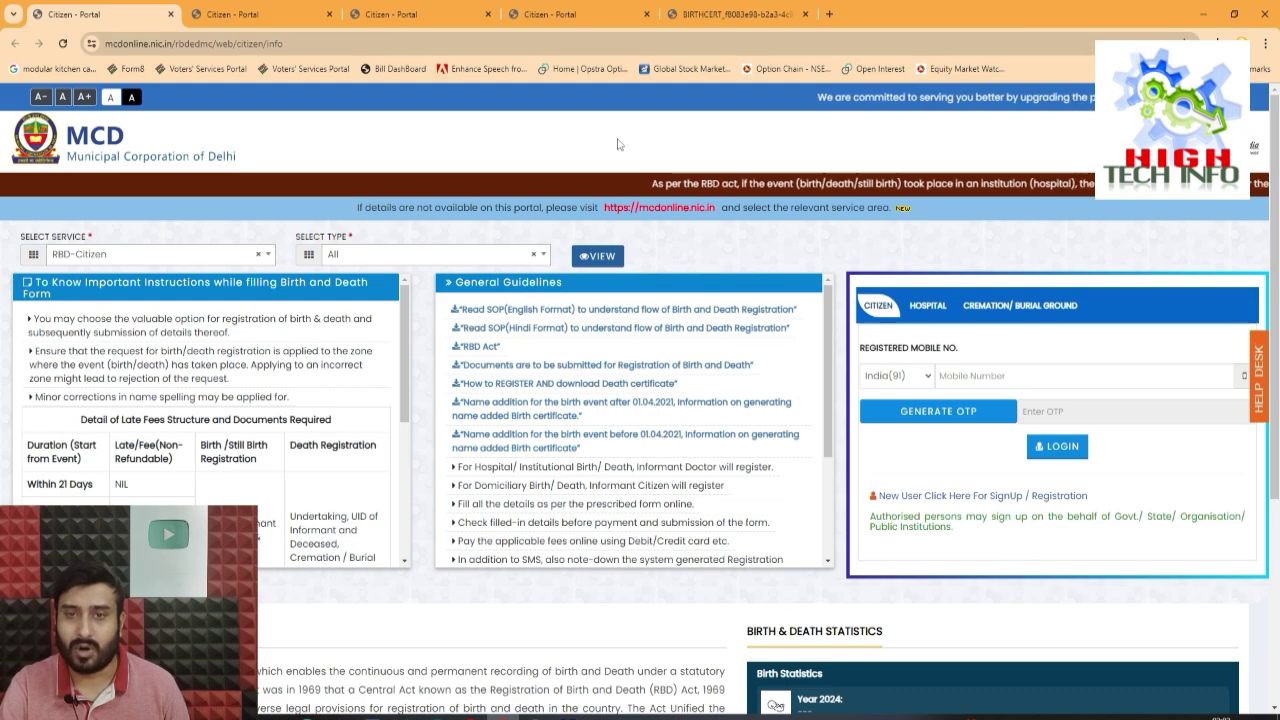
pyautogui.click(420, 12)
pyautogui.click(100, 180)
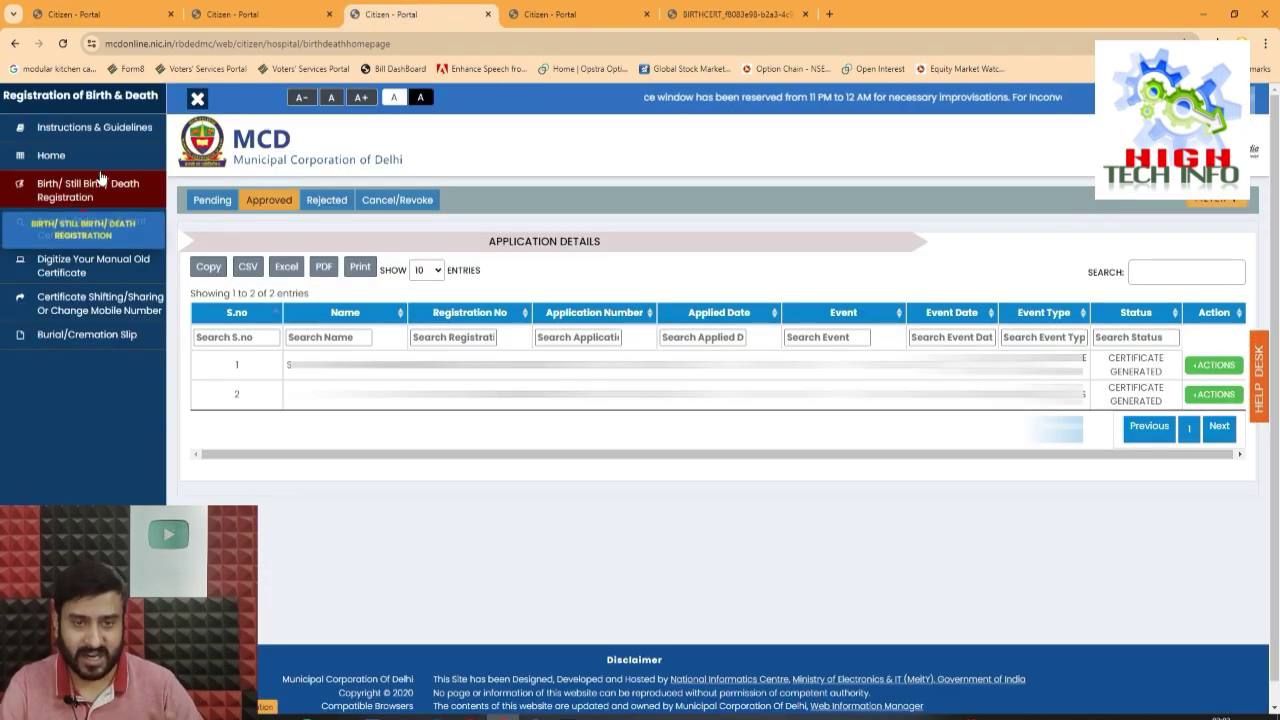
pyautogui.click(214, 202)
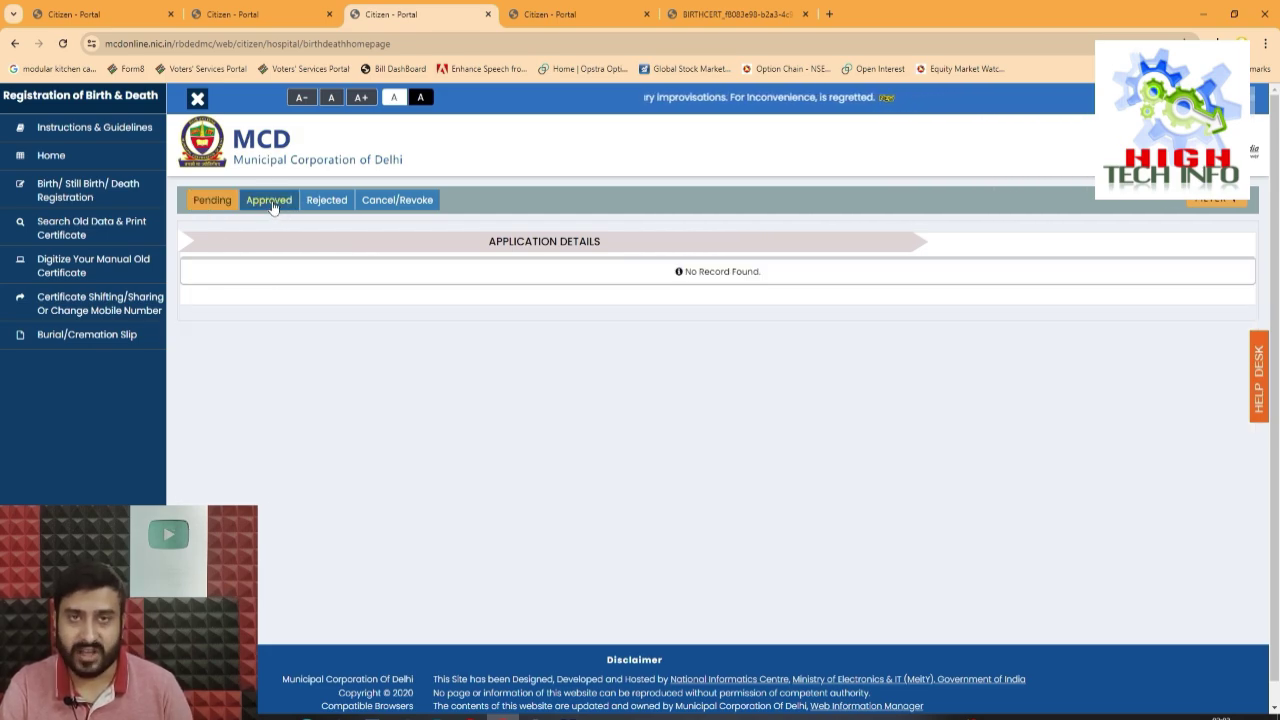
pyautogui.click(272, 207)
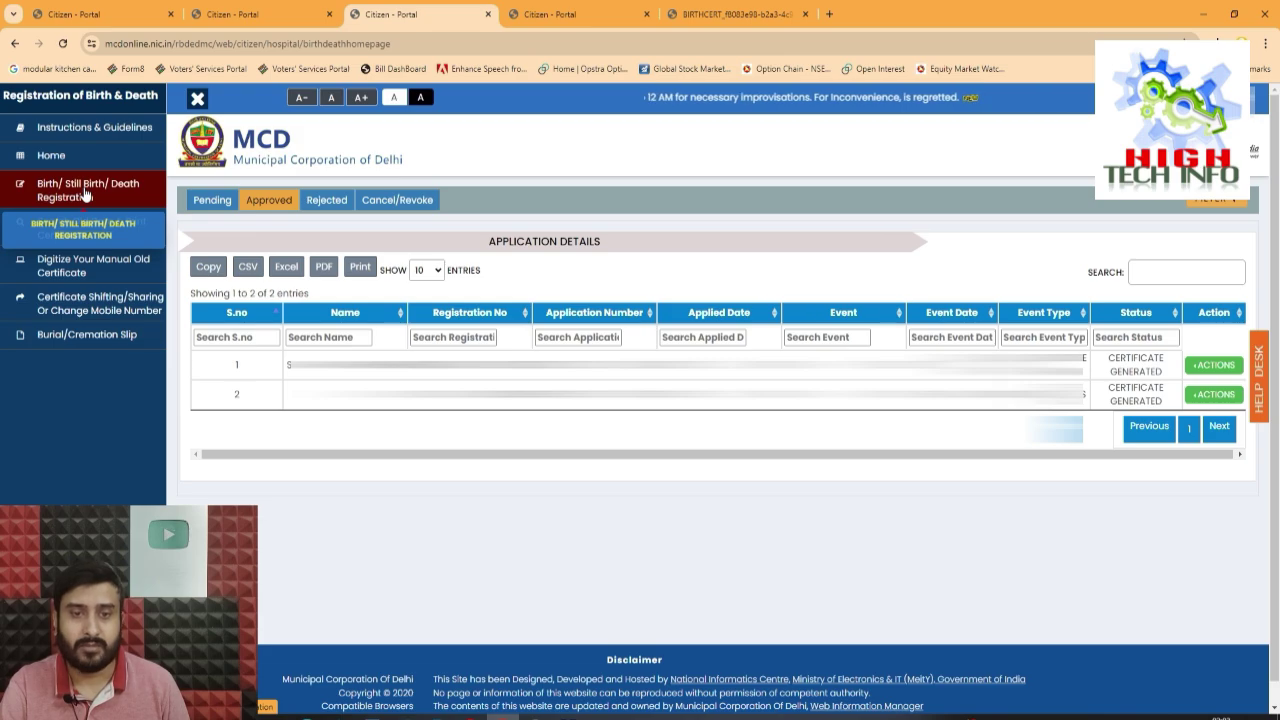
# Open the birth registration form and examine its legal, mother, father, address and informant sections.
pyautogui.click(525, 8)
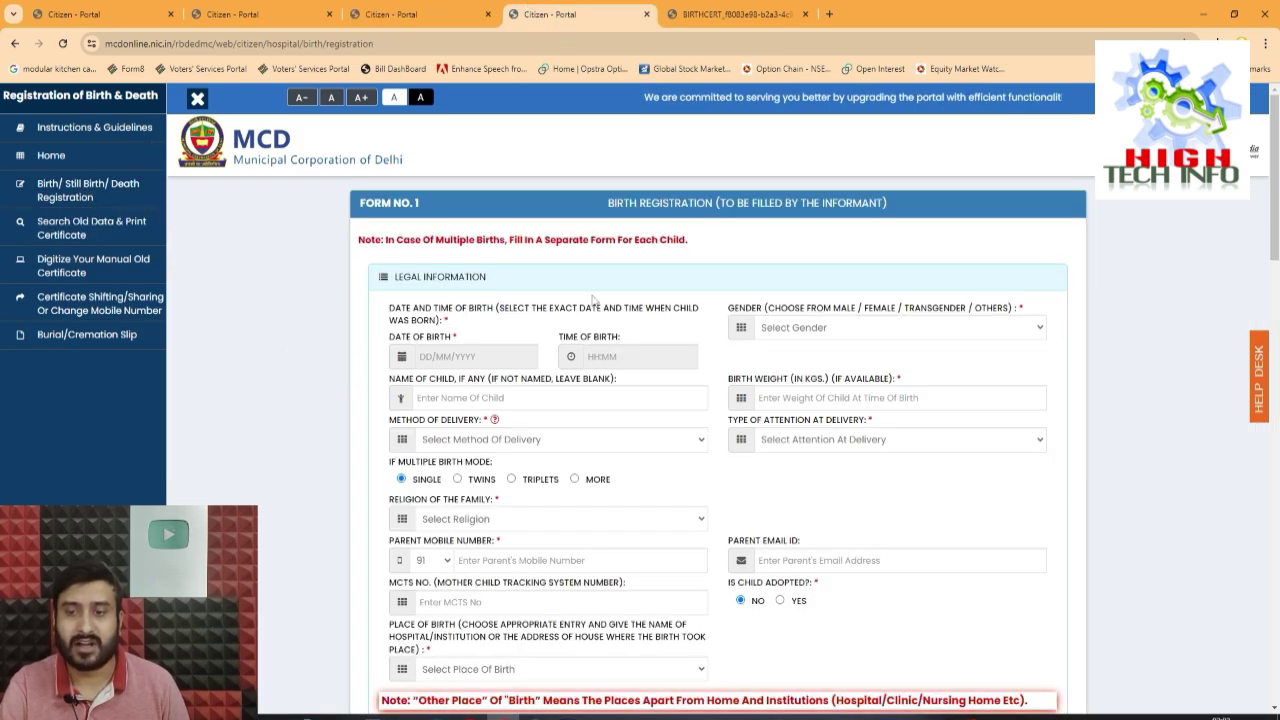
pyautogui.scroll(-8, 623, 307)
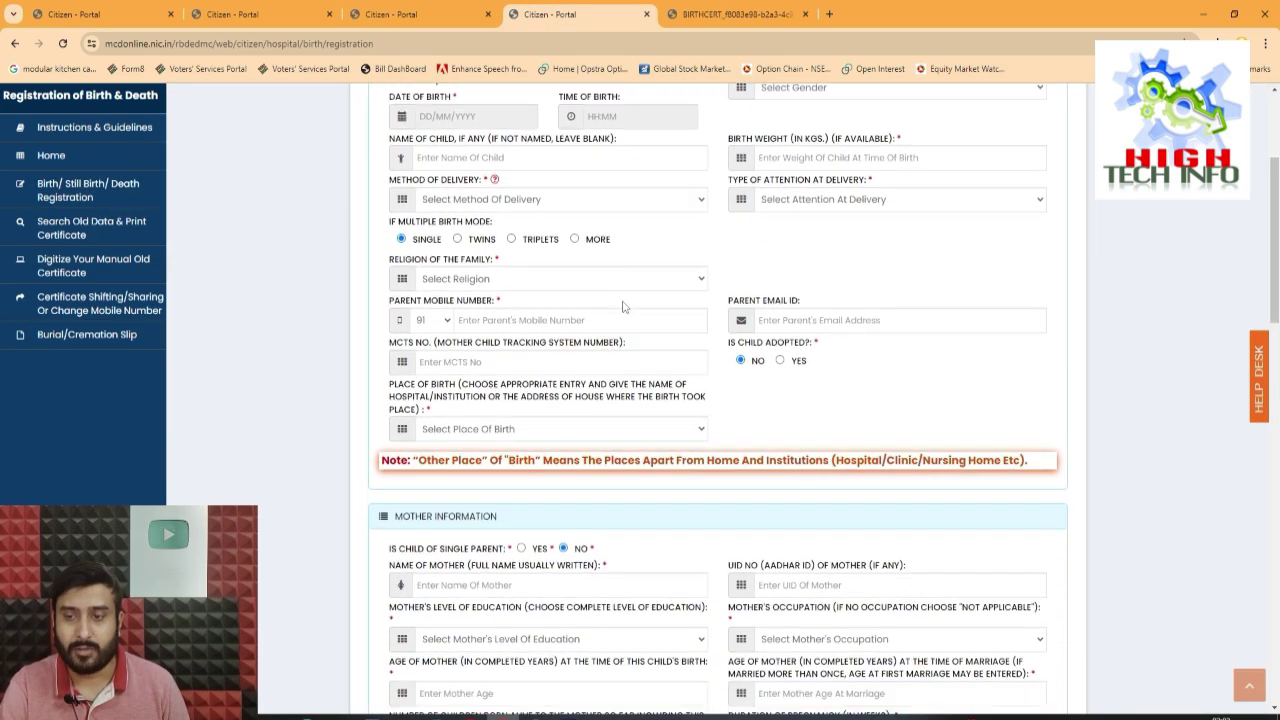
pyautogui.scroll(-5, 623, 307)
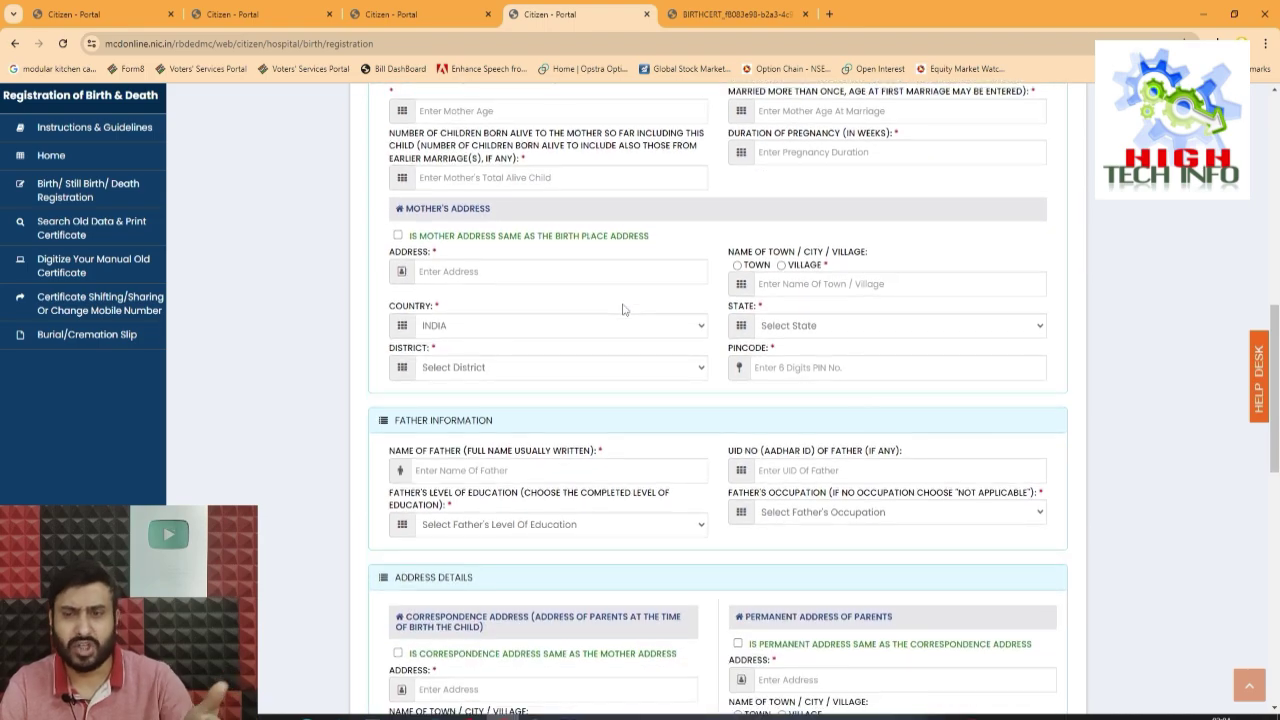
pyautogui.scroll(-4, 623, 312)
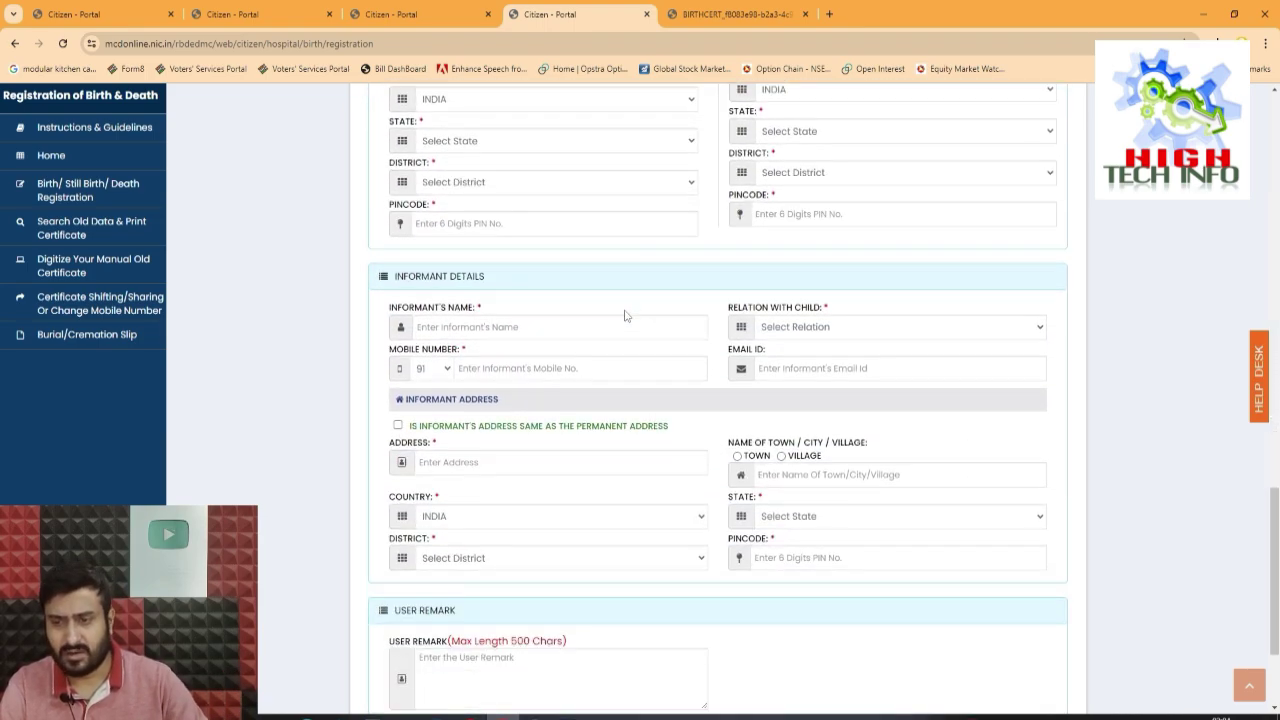
pyautogui.scroll(2, 620, 411)
pyautogui.scroll(1, 620, 411)
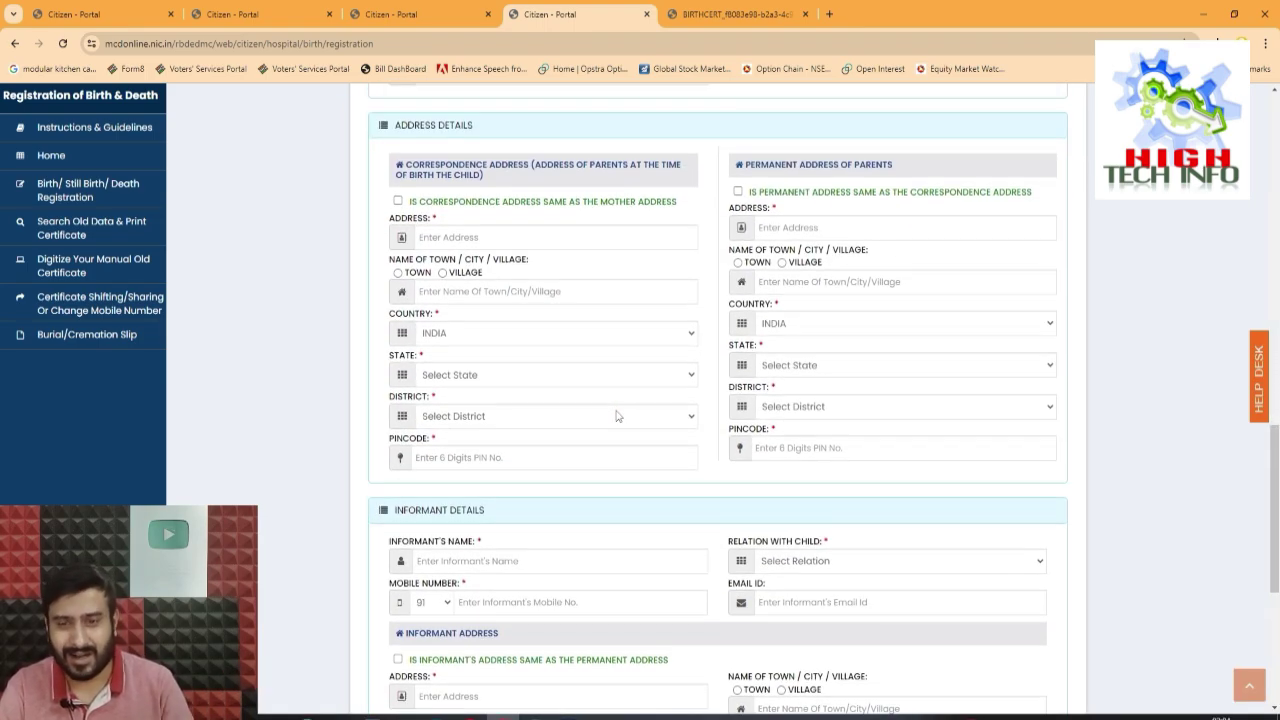
pyautogui.scroll(2, 617, 414)
pyautogui.scroll(1, 615, 417)
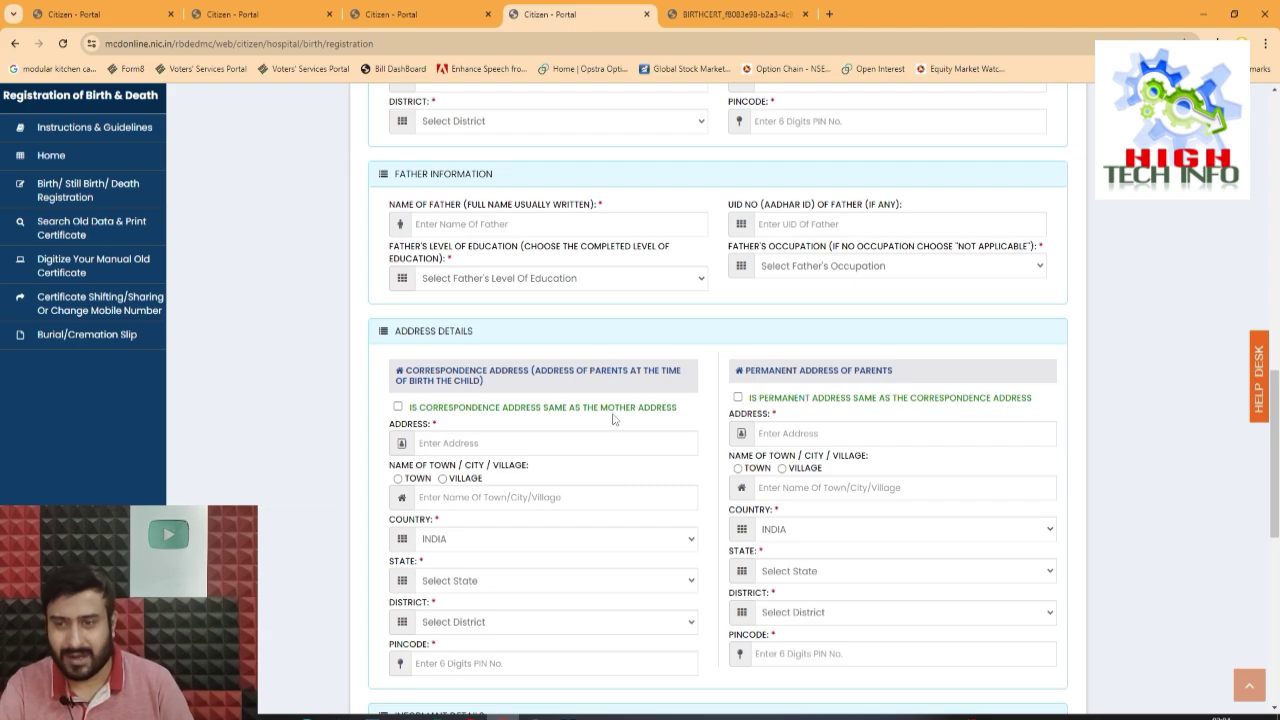
pyautogui.scroll(4, 613, 419)
pyautogui.scroll(5, 607, 421)
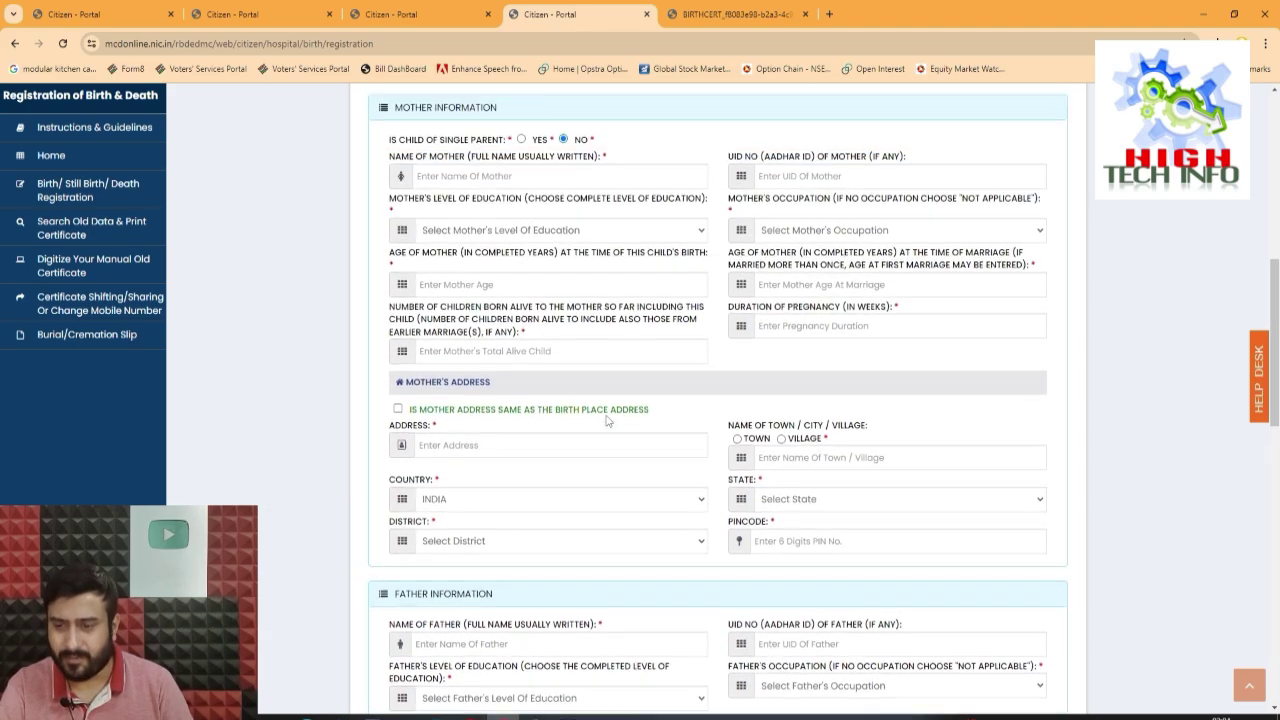
pyautogui.scroll(2, 587, 343)
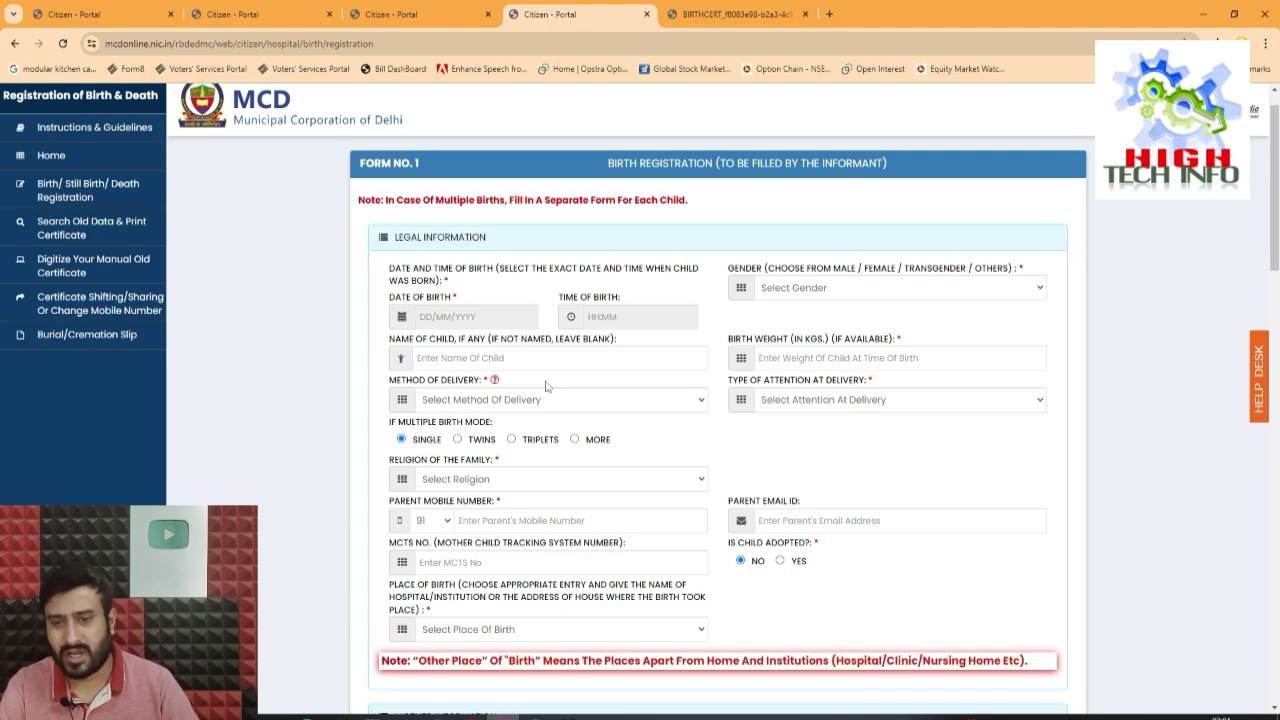
pyautogui.scroll(1, 532, 326)
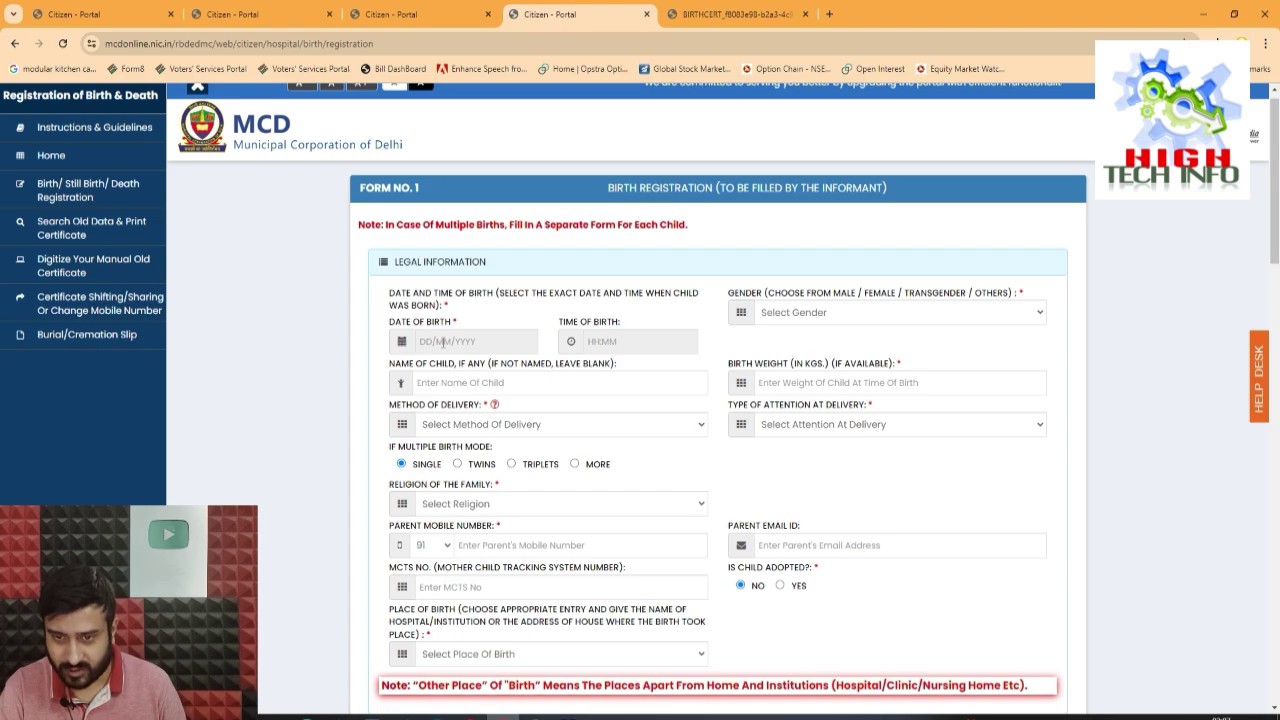
# Fill in the child's date and time of birth in the legal information and set the gender to MALE.
pyautogui.click(441, 341)
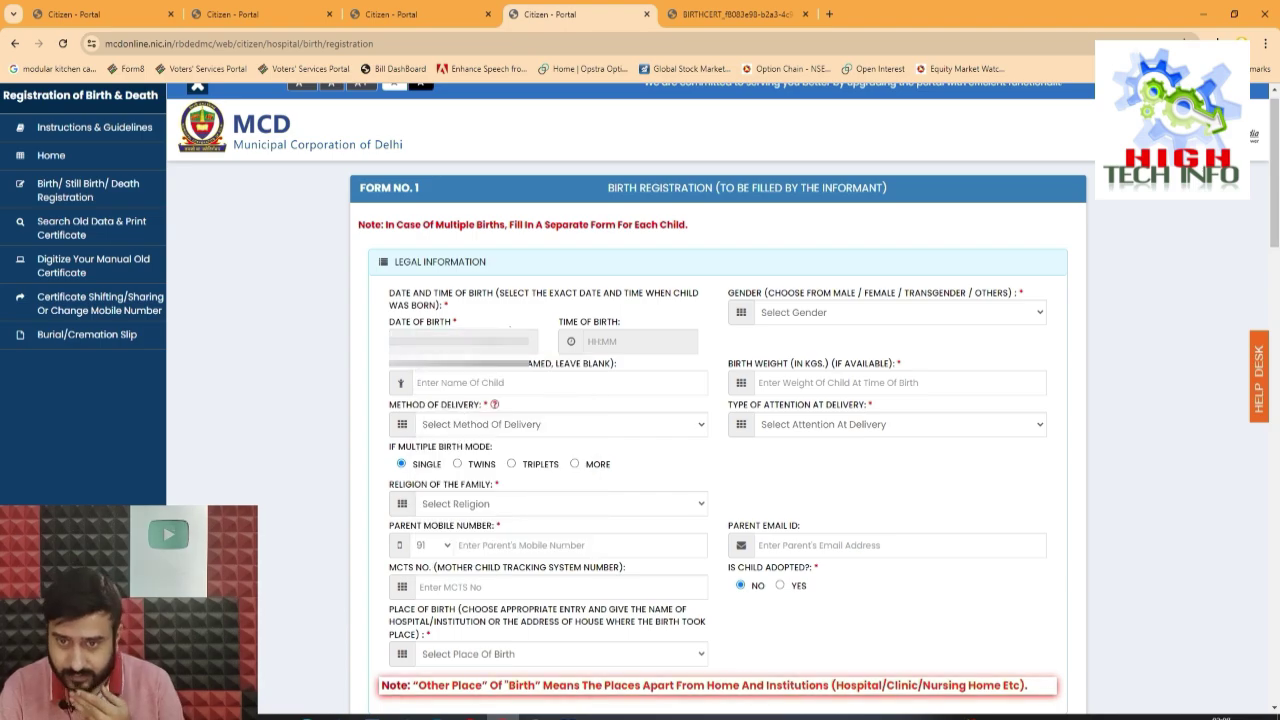
pyautogui.click(610, 340)
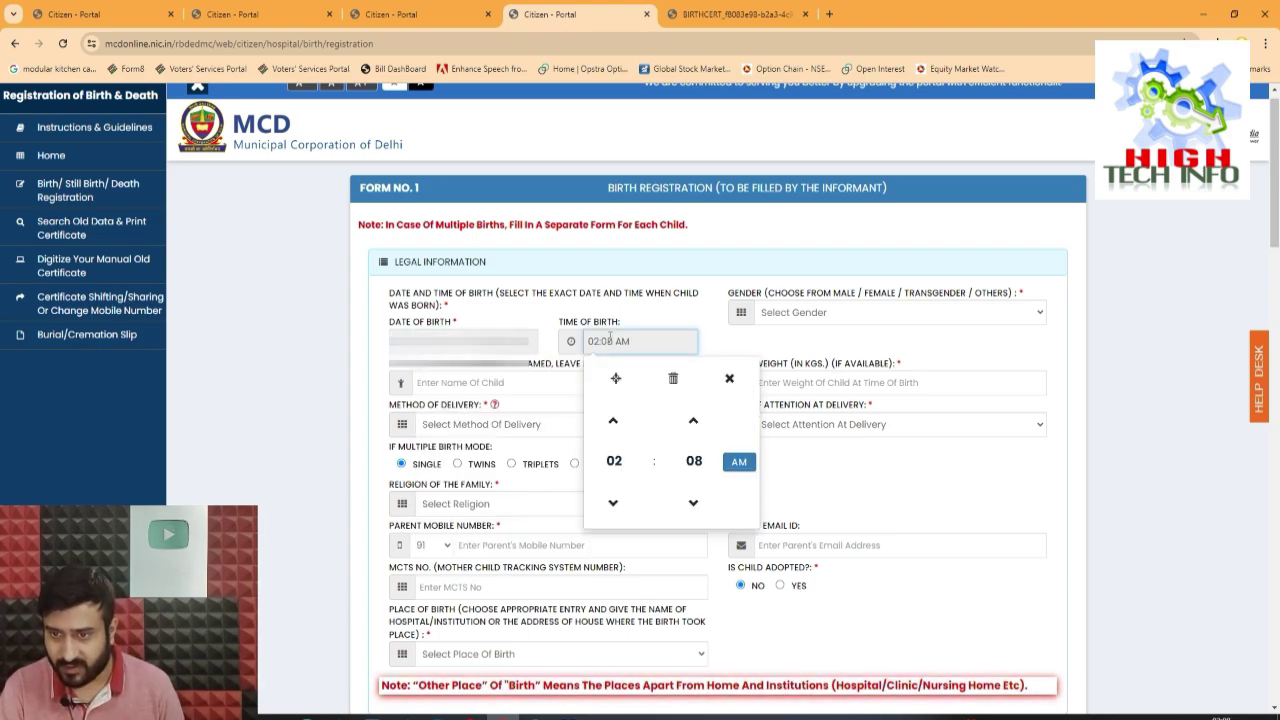
pyautogui.click(711, 358)
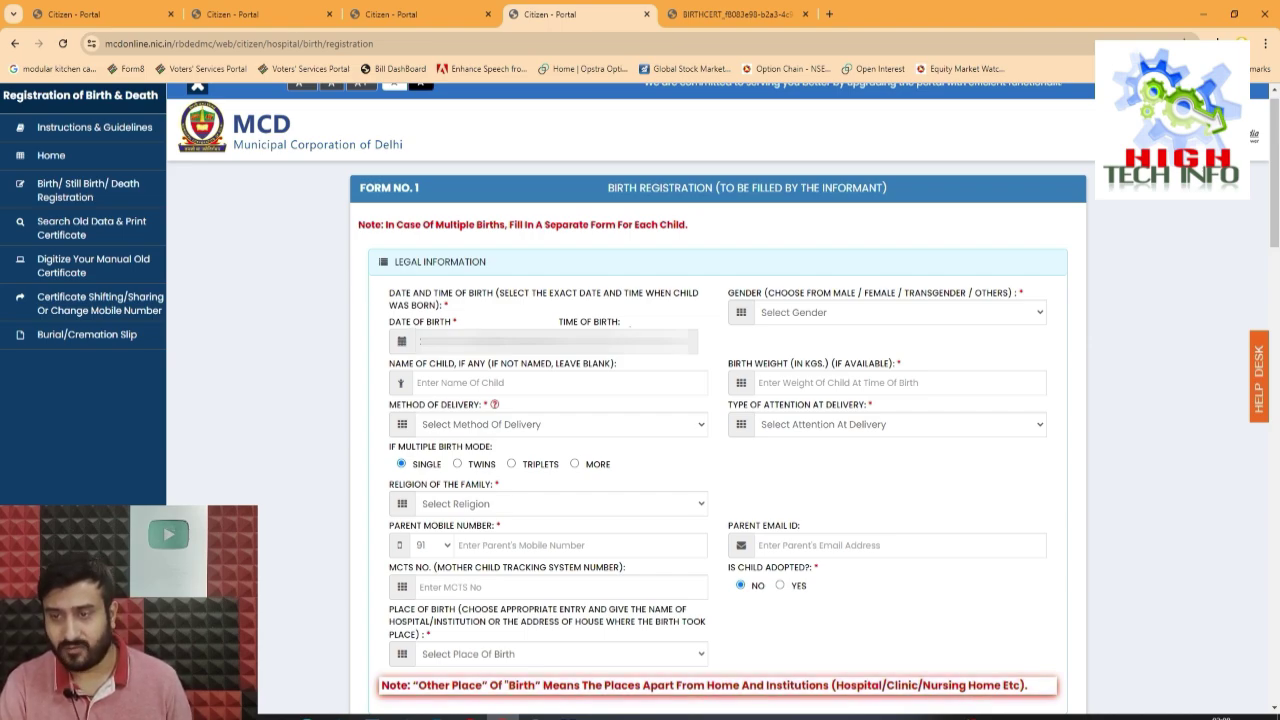
pyautogui.click(793, 314)
pyautogui.click(790, 346)
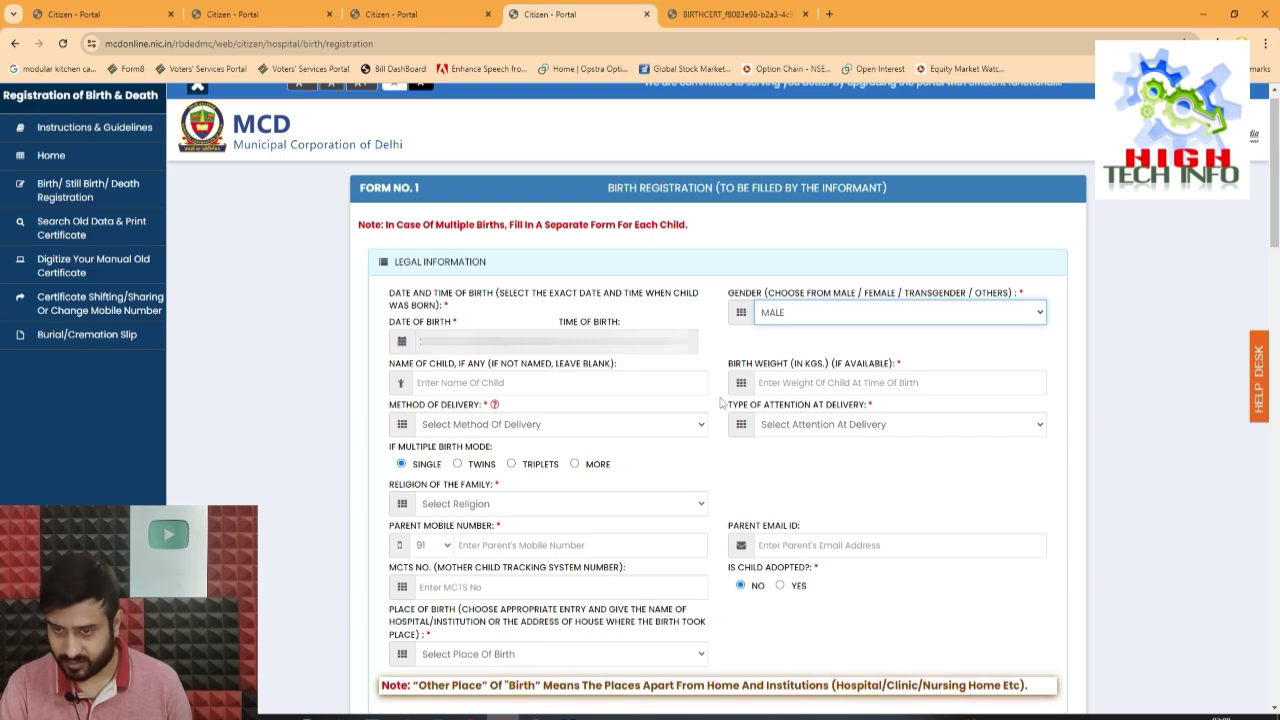
# Enter the child's name and a birth weight of 2 kg in the legal information.
pyautogui.click(516, 382)
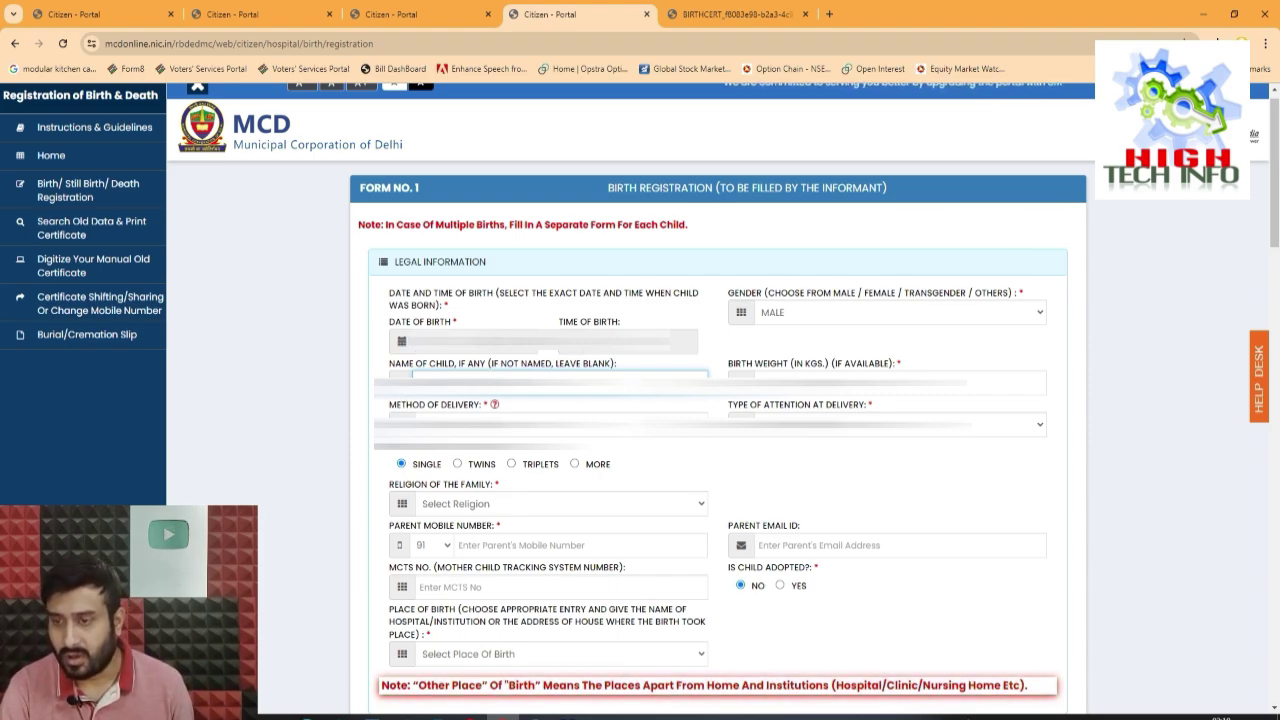
pyautogui.click(800, 383)
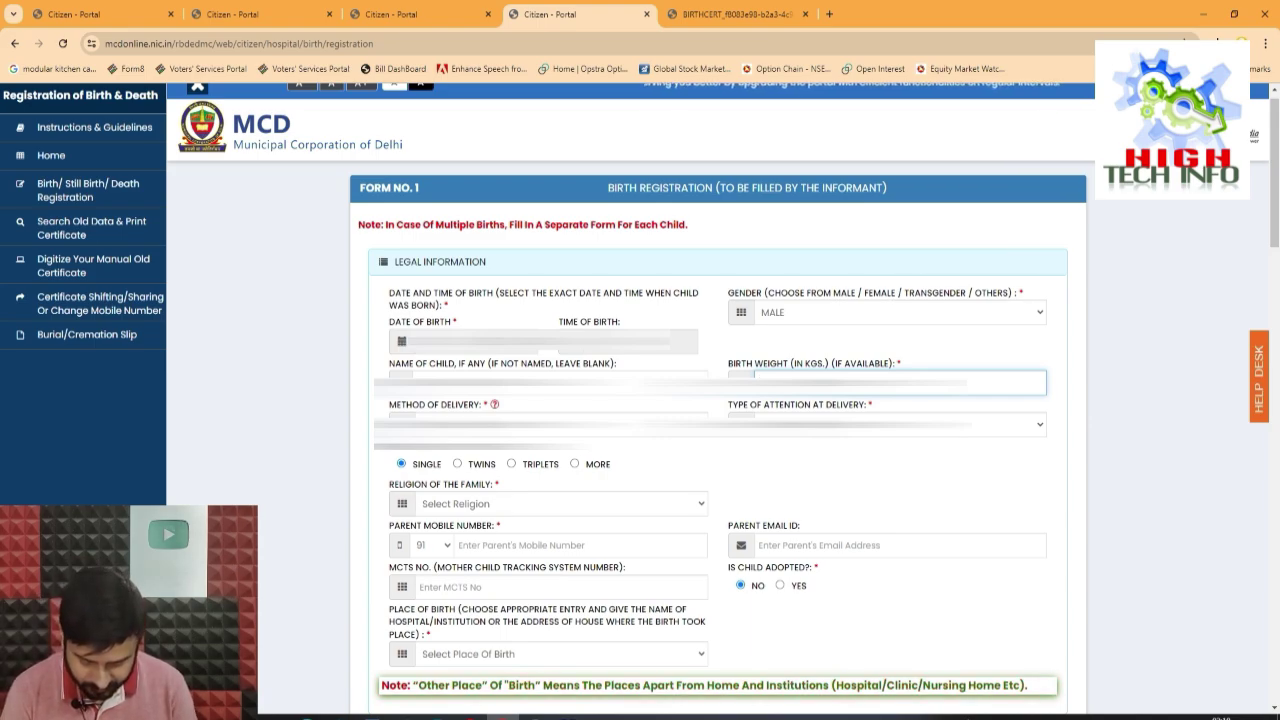
pyautogui.write('2')
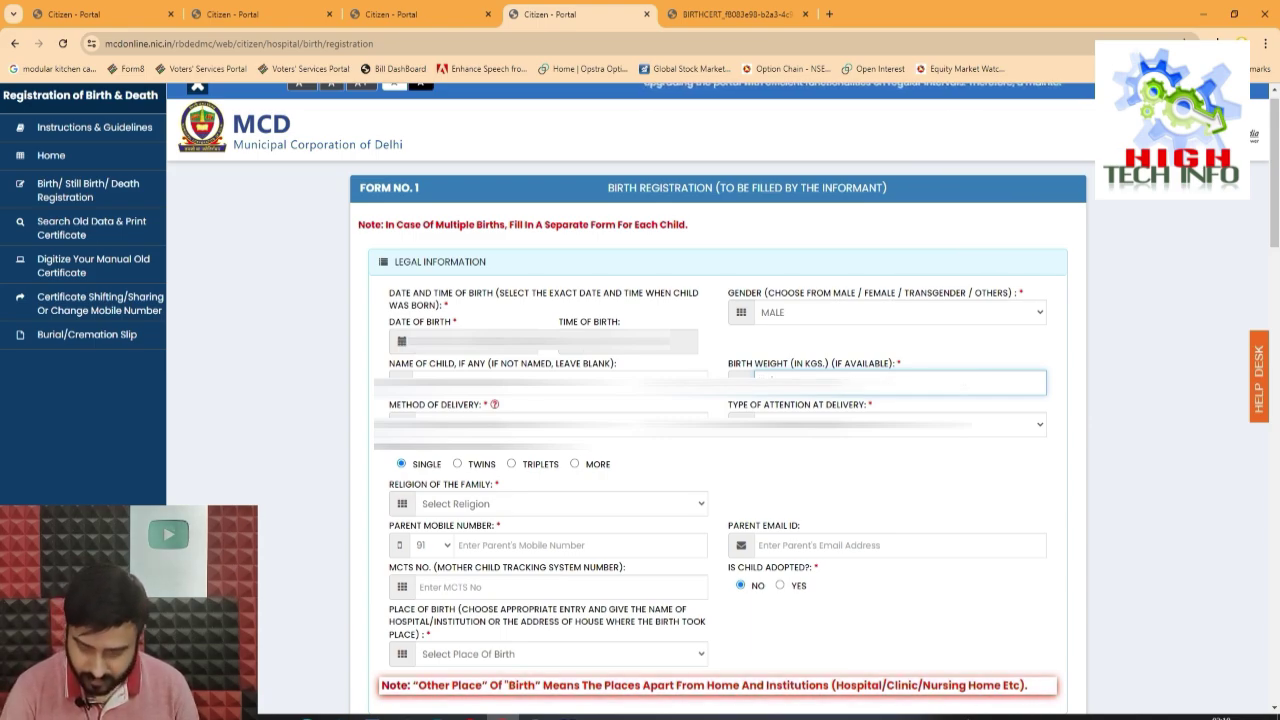
pyautogui.click(712, 342)
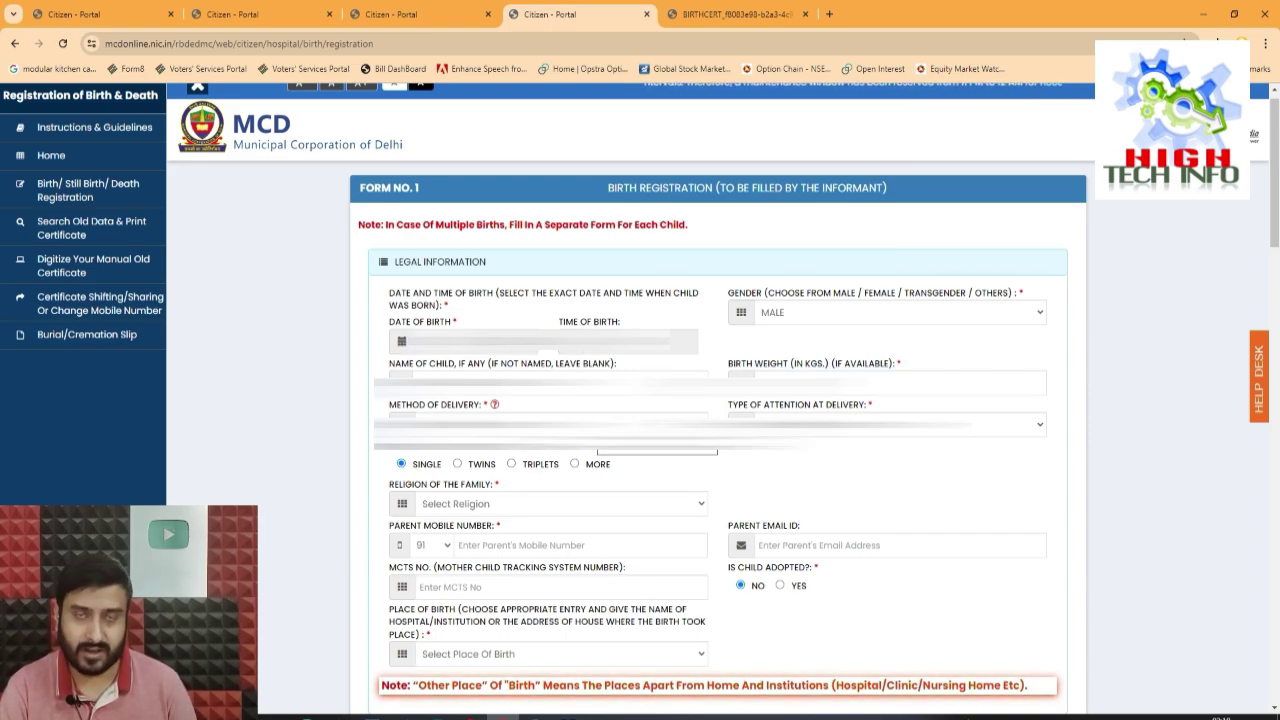
# Set the method of delivery to CAESAREAN and choose the type of attention at delivery.
pyautogui.click(550, 420)
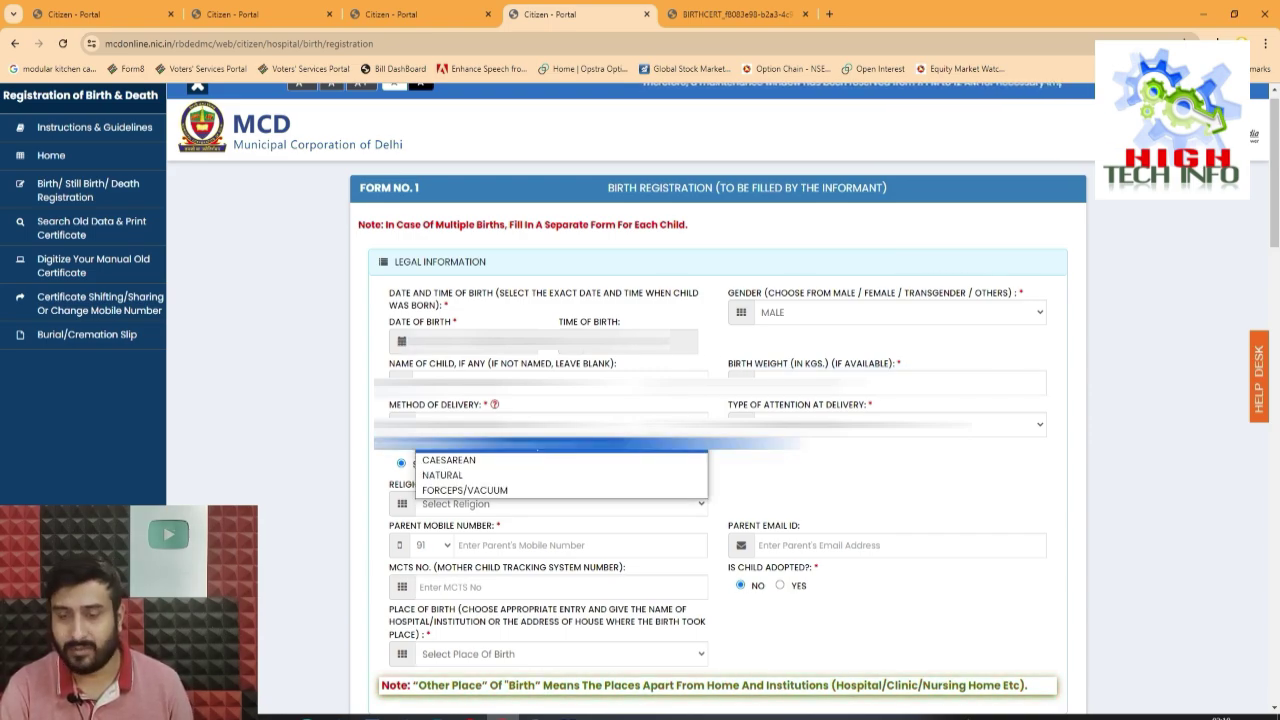
pyautogui.click(540, 462)
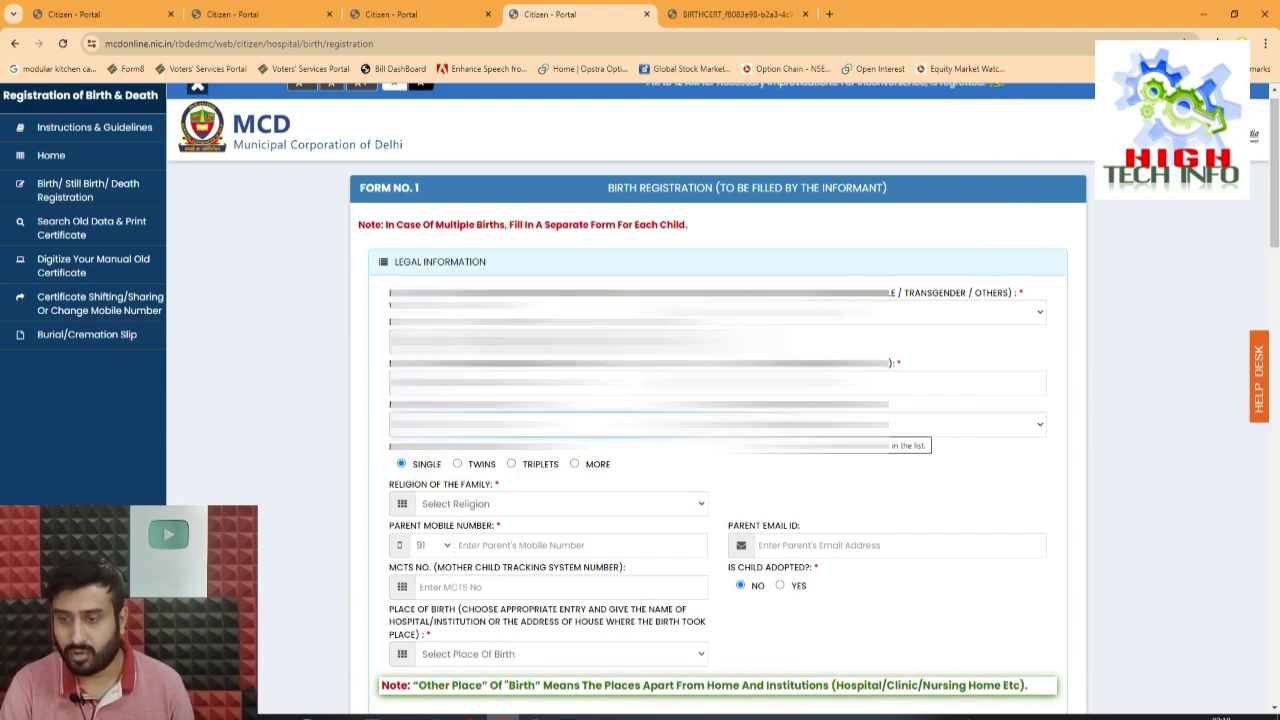
pyautogui.click(820, 424)
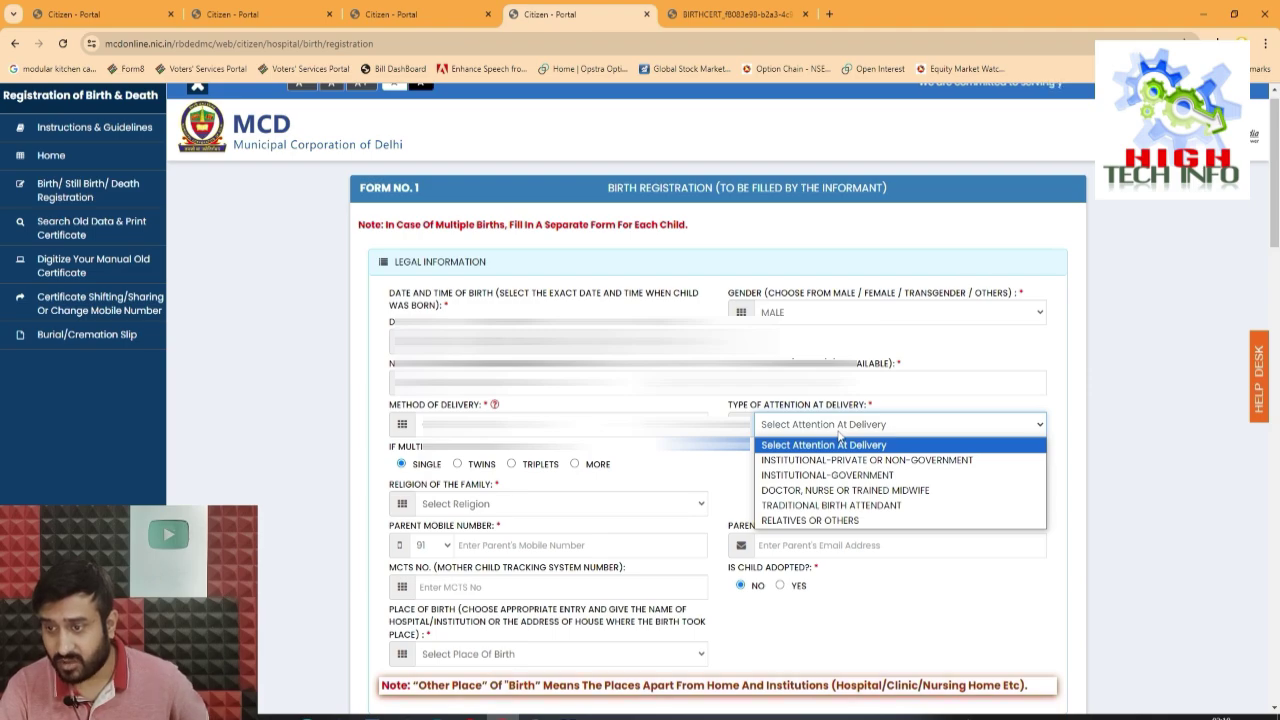
# Set the religion of the family to HINDUISM and enter the parent's mobile number and email ID.
pyautogui.click(513, 435)
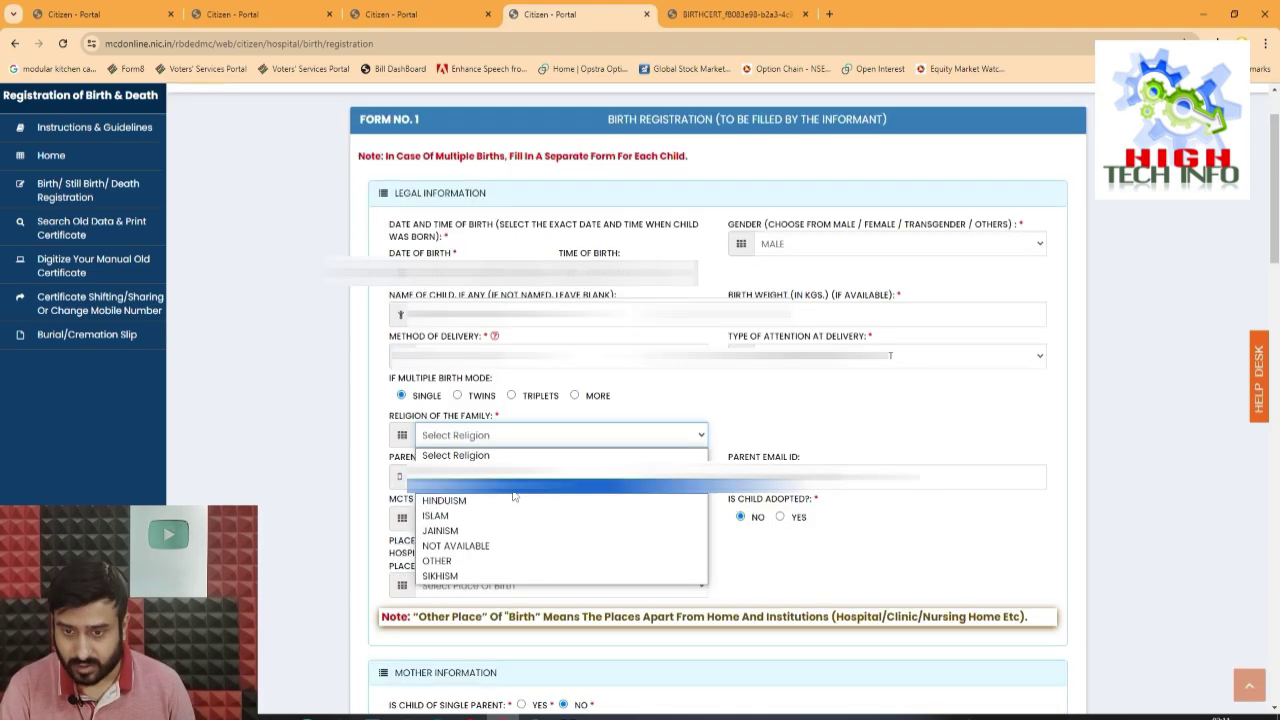
pyautogui.click(514, 500)
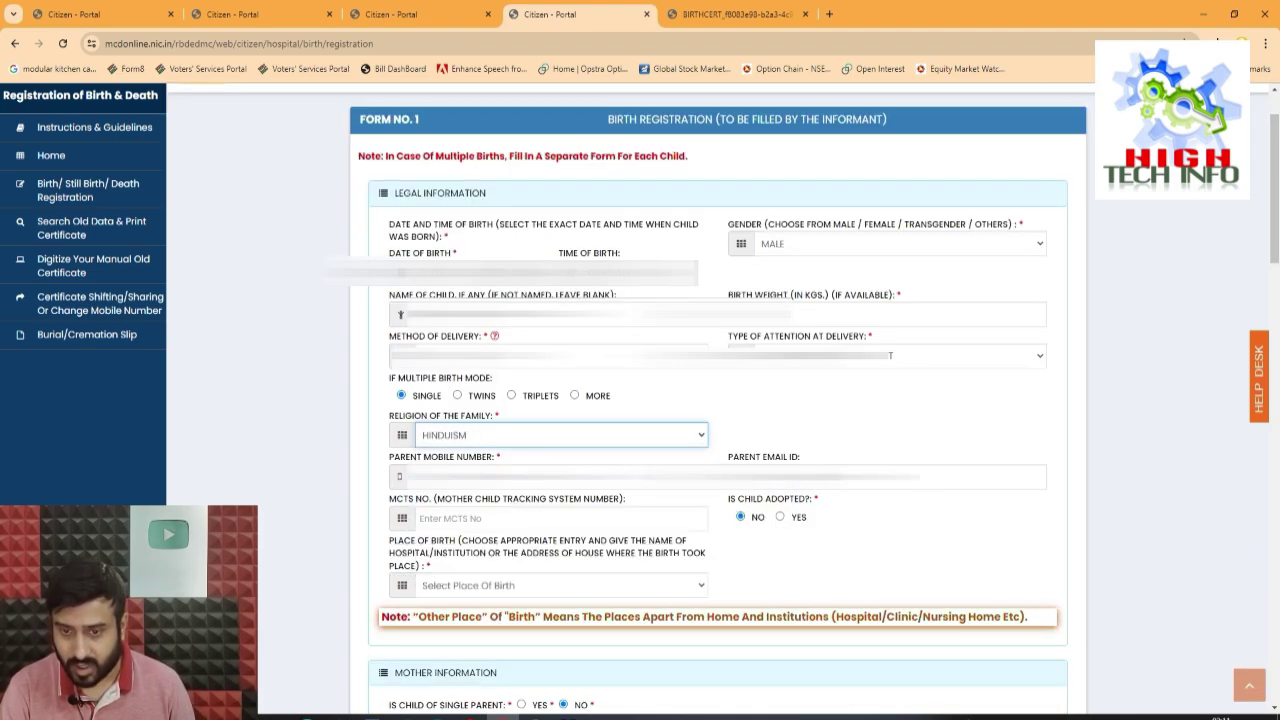
pyautogui.click(530, 477)
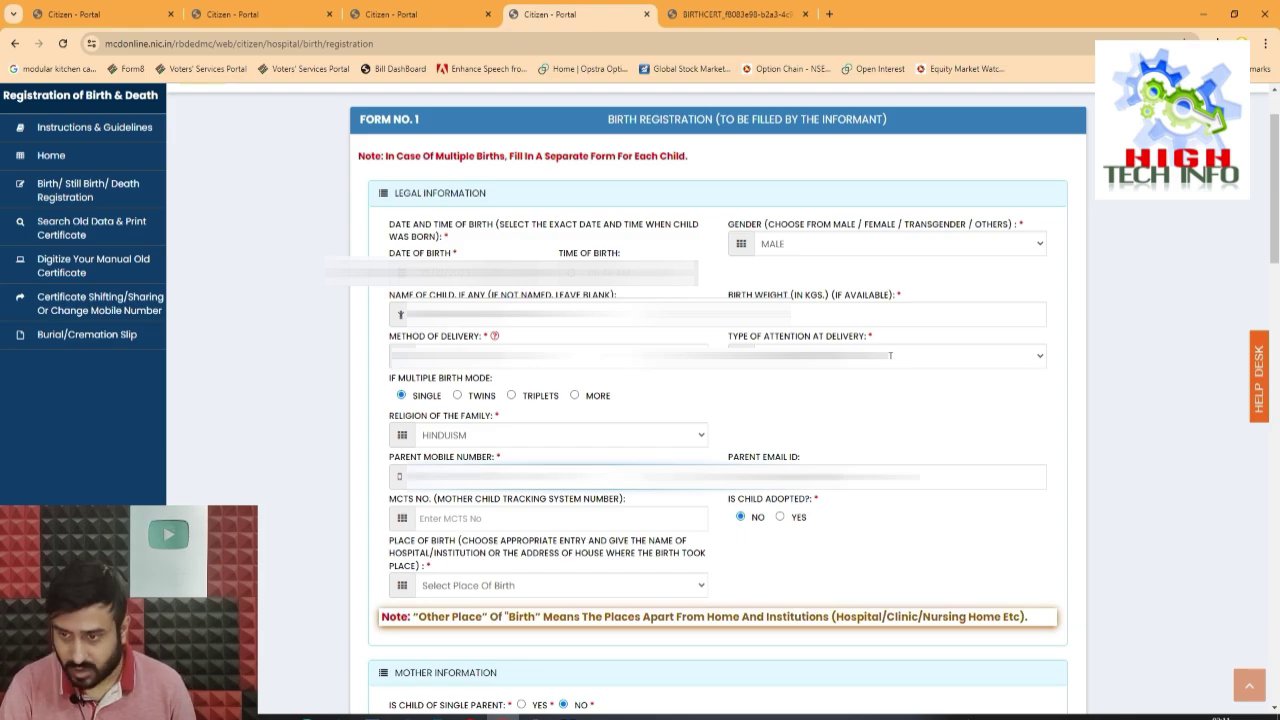
pyautogui.click(886, 477)
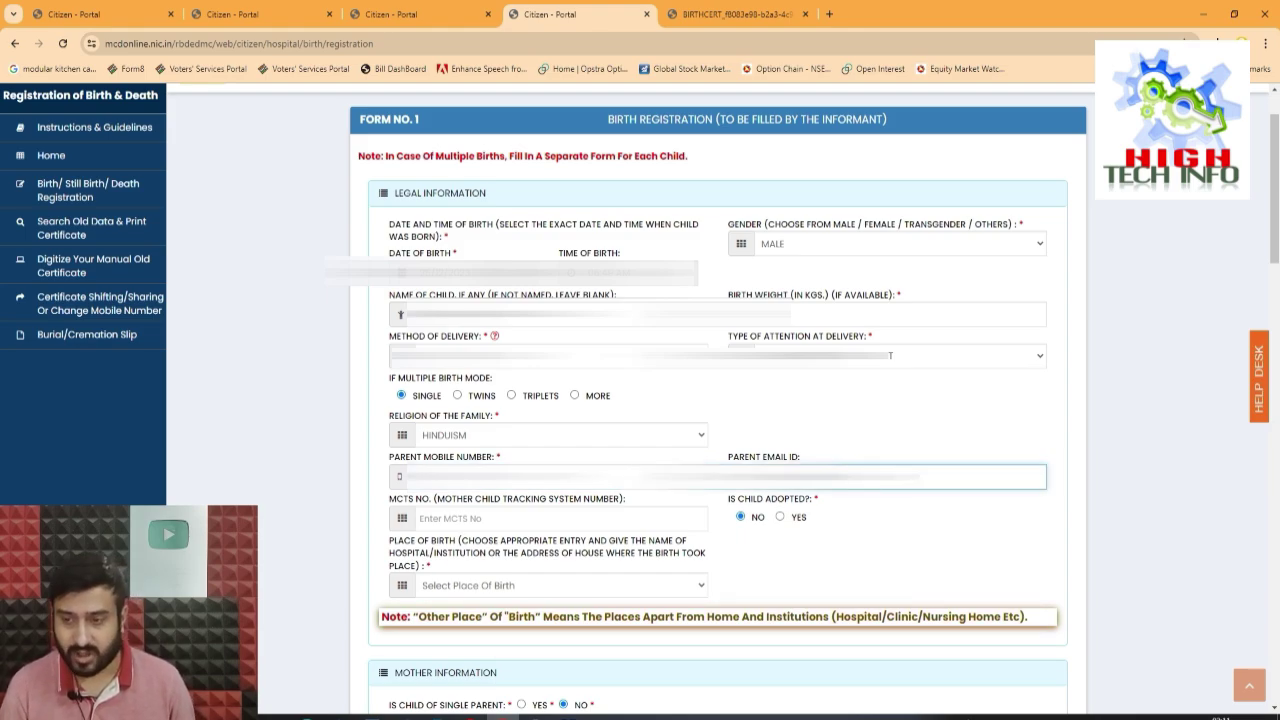
pyautogui.click(733, 537)
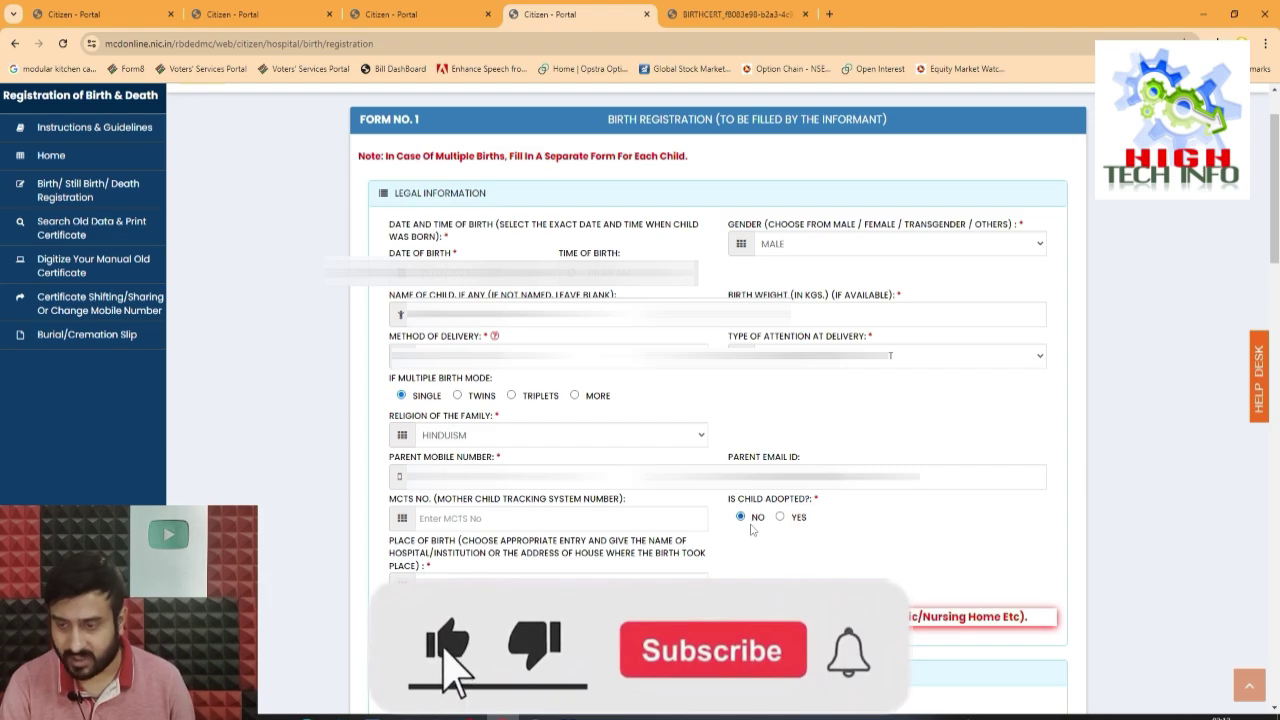
# Set the place of birth to OTHER PLACE and fill in the birth place name.
pyautogui.scroll(-1, 600, 522)
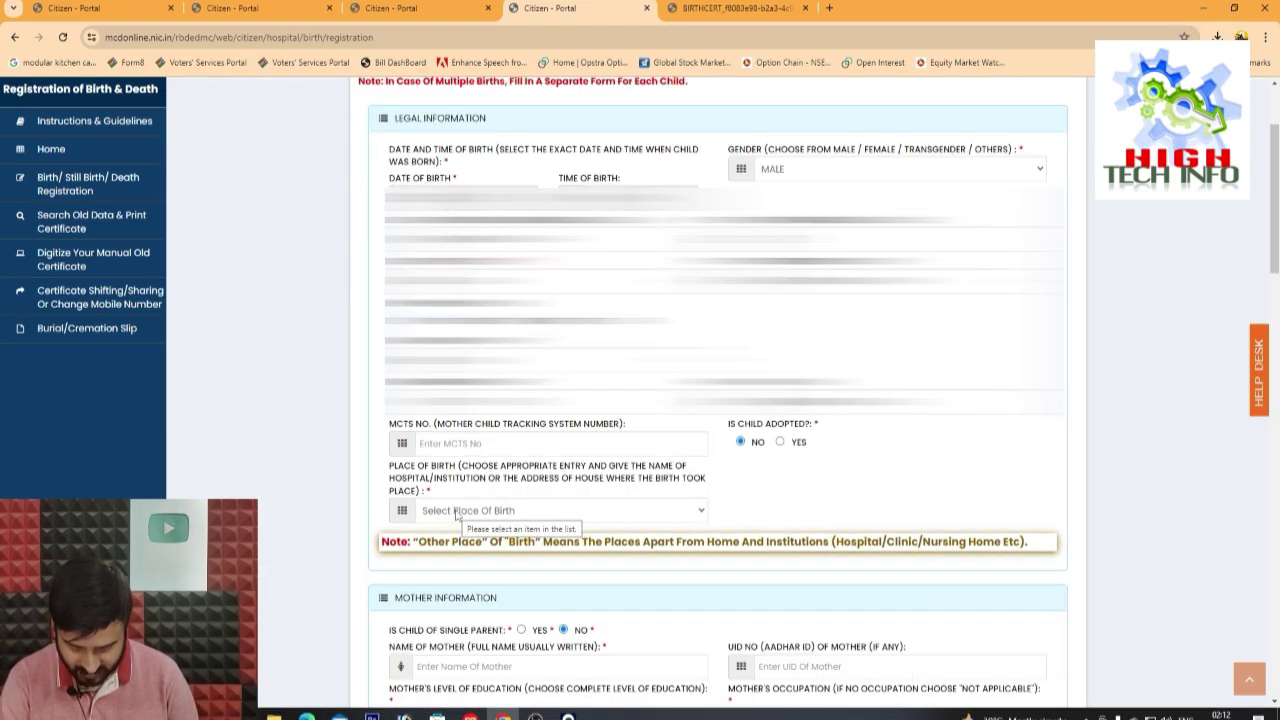
pyautogui.click(456, 511)
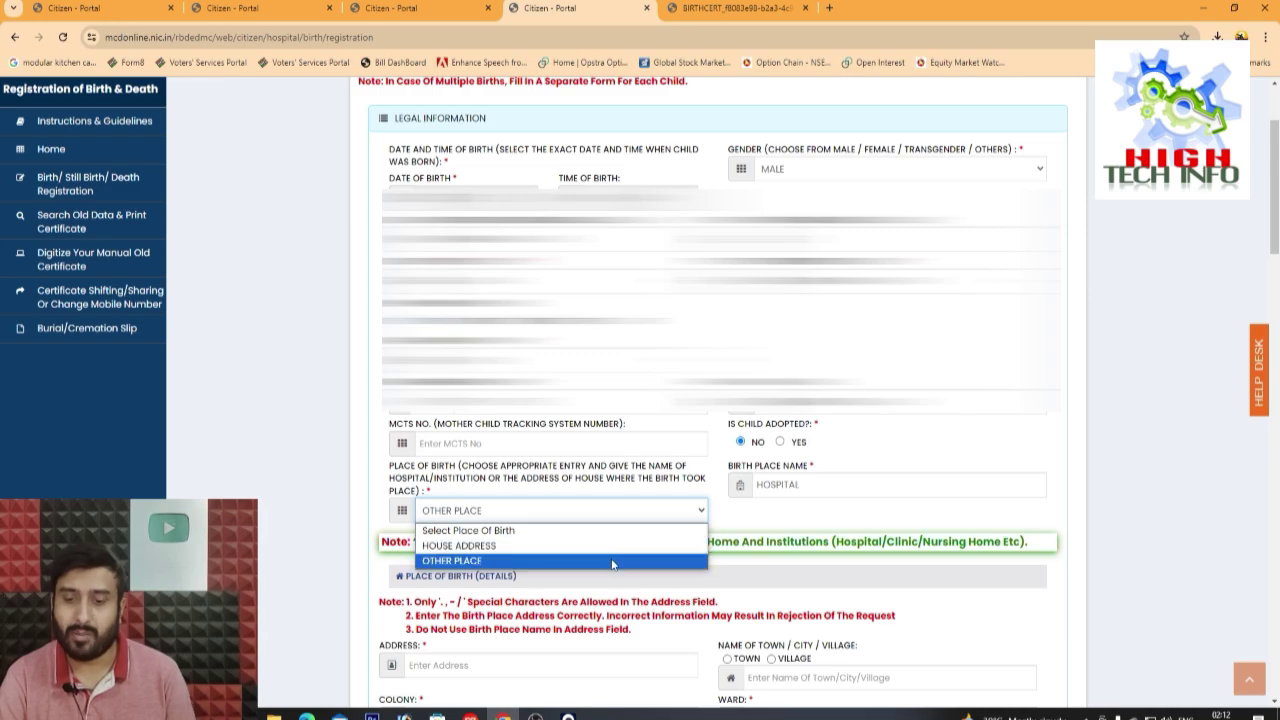
pyautogui.click(786, 516)
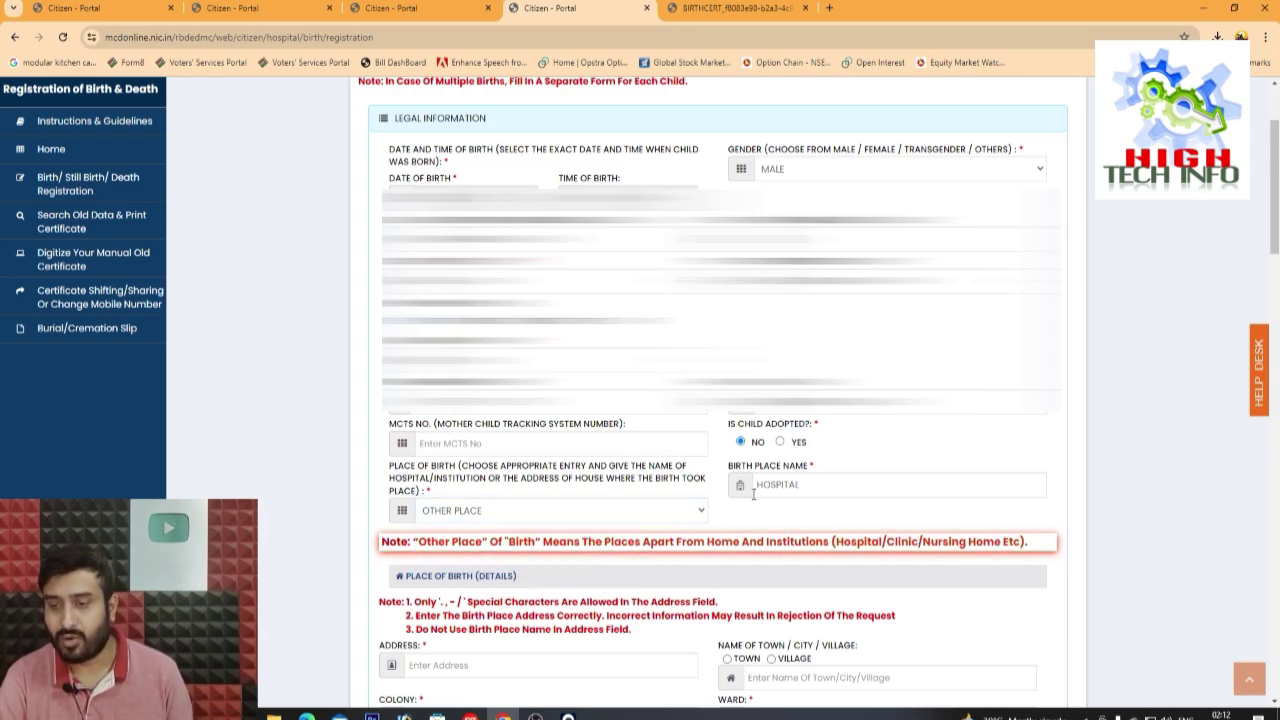
pyautogui.click(823, 481)
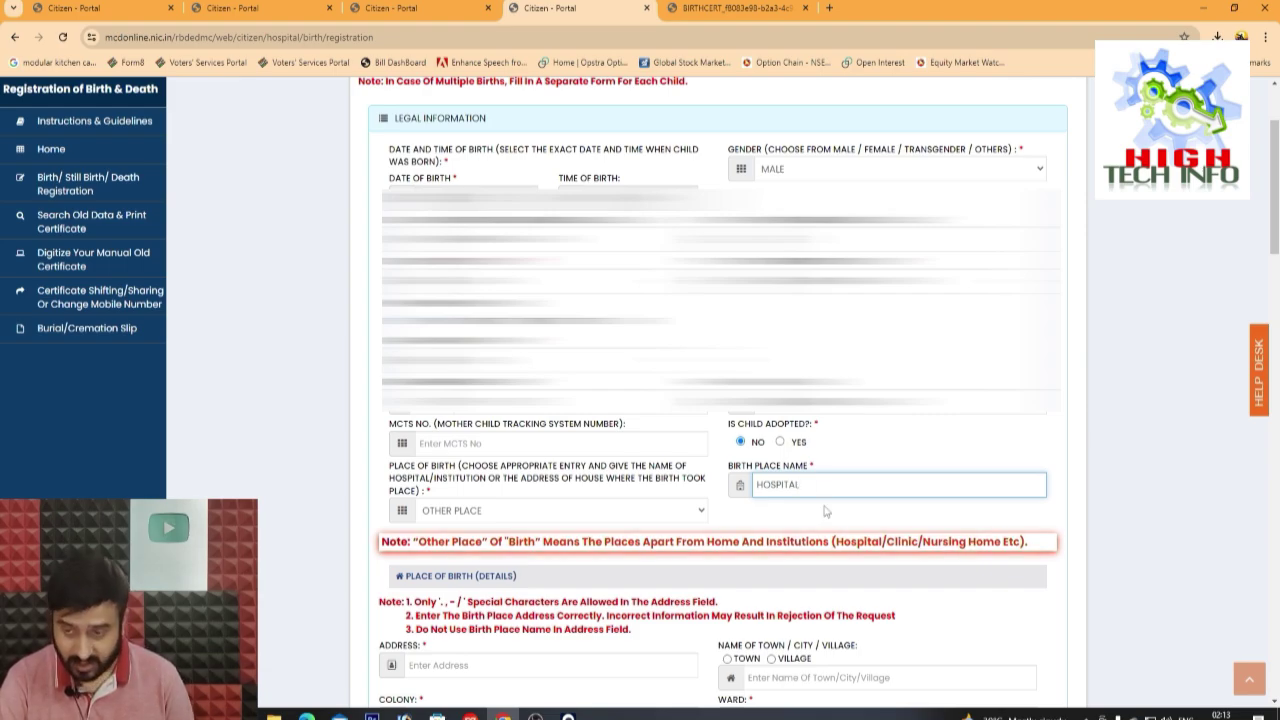
pyautogui.doubleClick(780, 482)
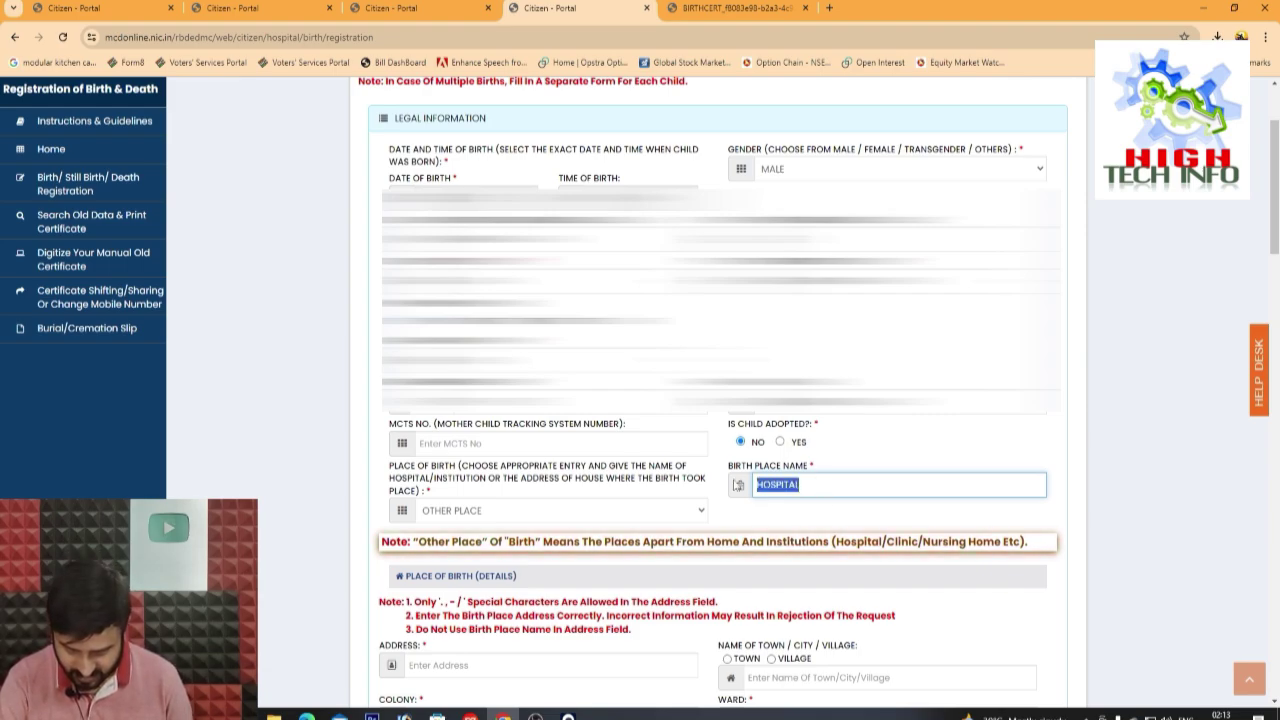
# Fill in the address and town of the place of birth and choose its colony.
pyautogui.scroll(-4, 671, 314)
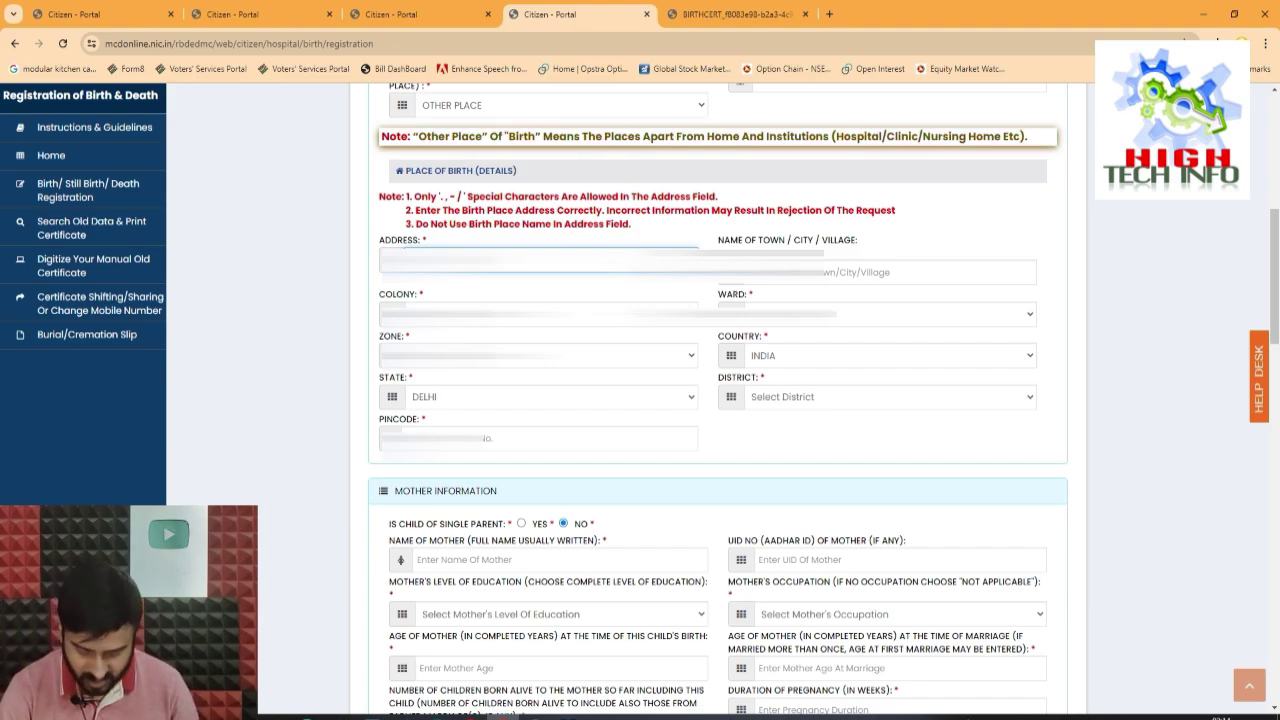
pyautogui.press('Return')
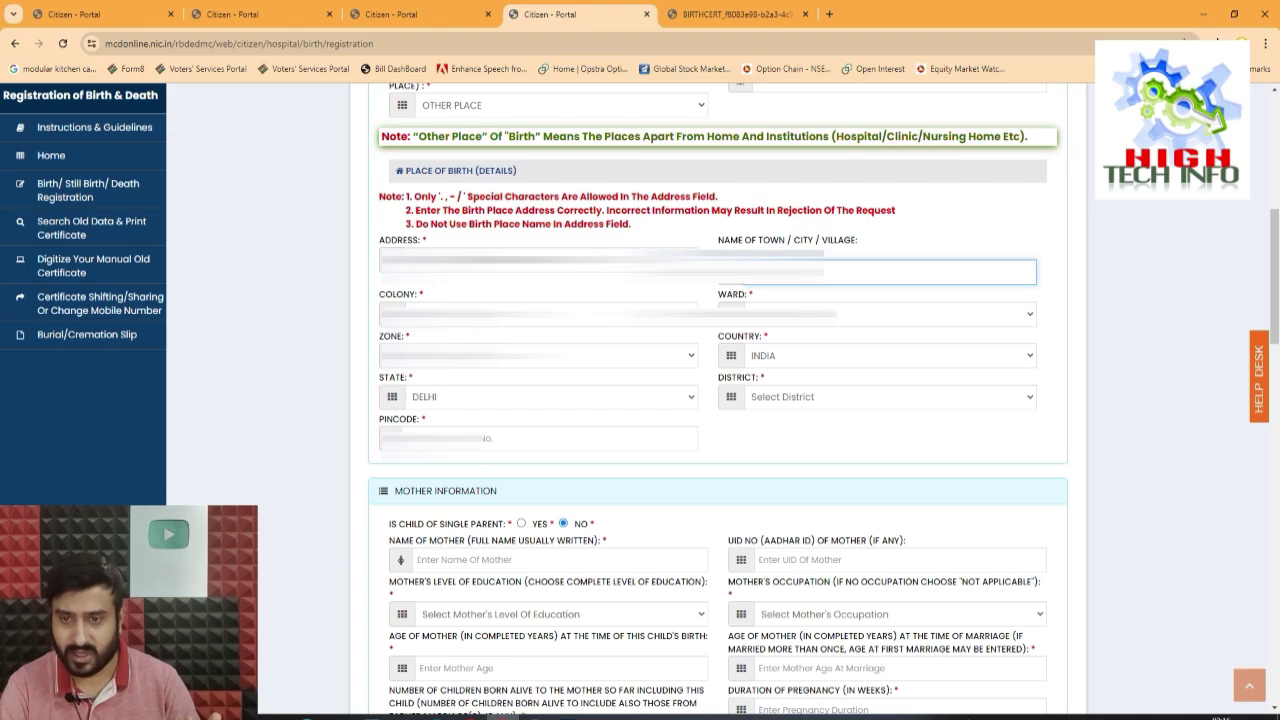
pyautogui.click(538, 313)
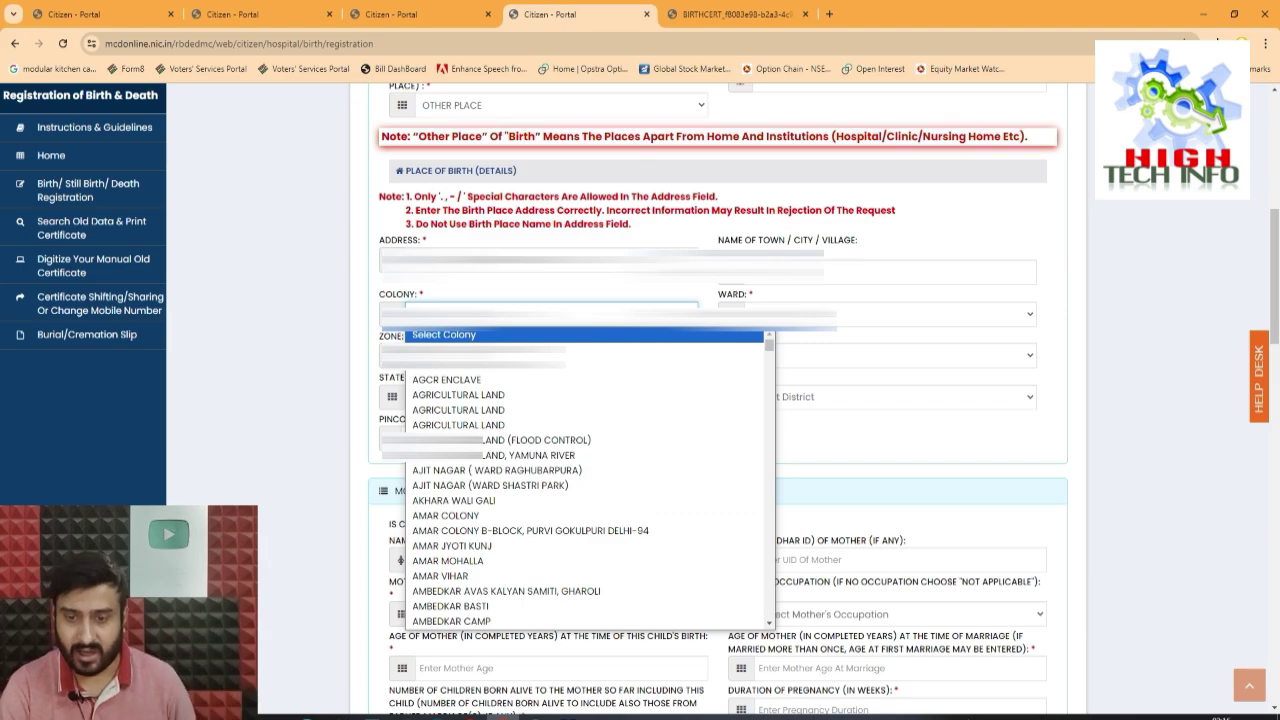
pyautogui.click(577, 394)
# Enter the mother's full name and her Aadhar UID number in the mother information.
pyautogui.scroll(-3, 577, 415)
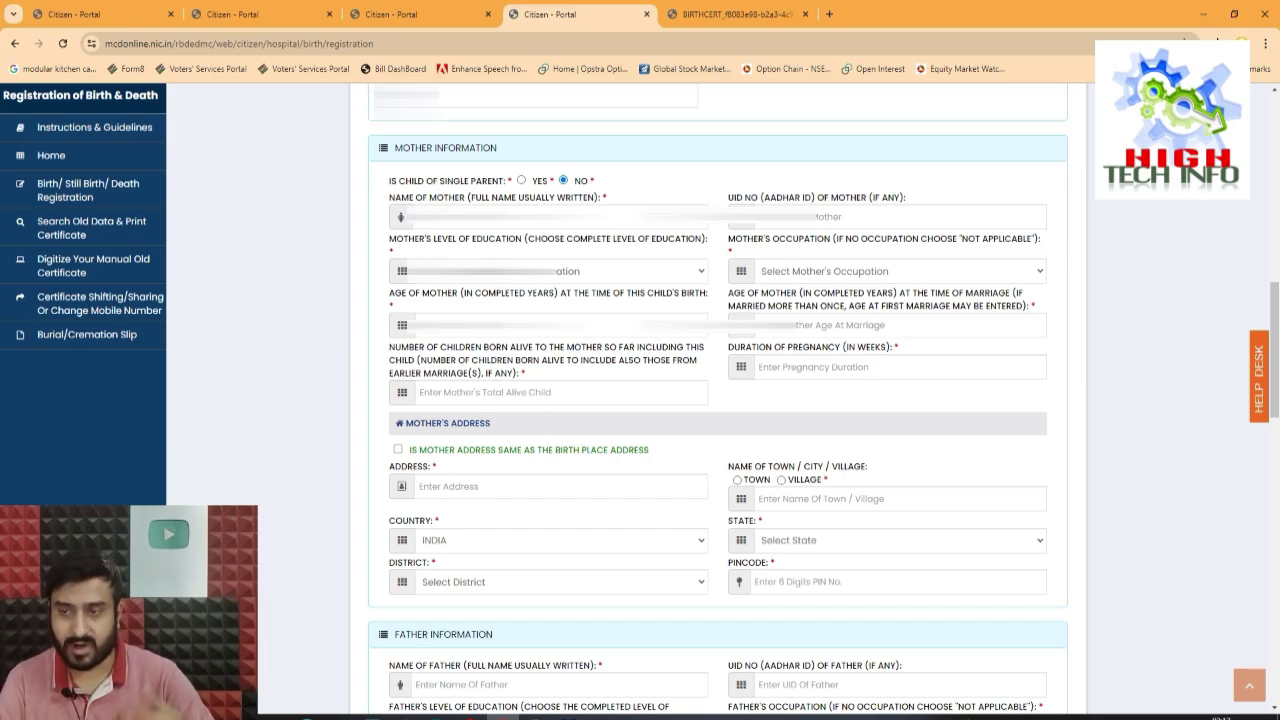
pyautogui.click(545, 222)
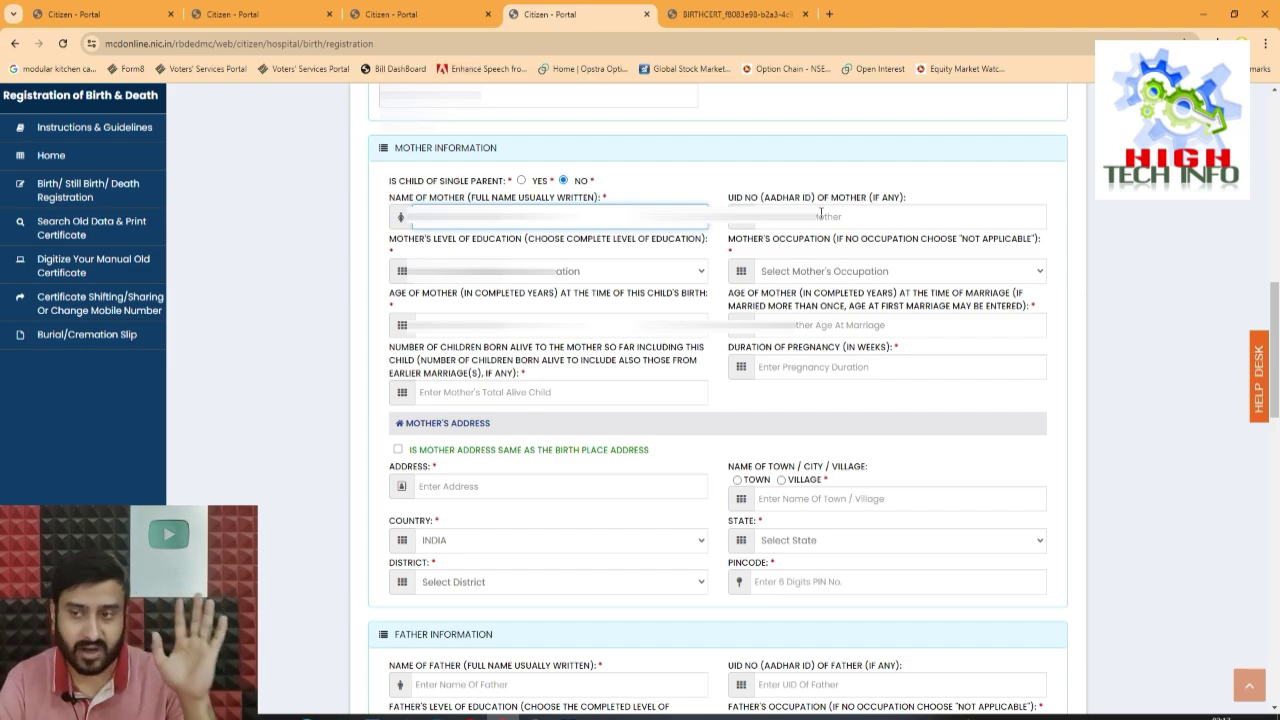
pyautogui.click(820, 214)
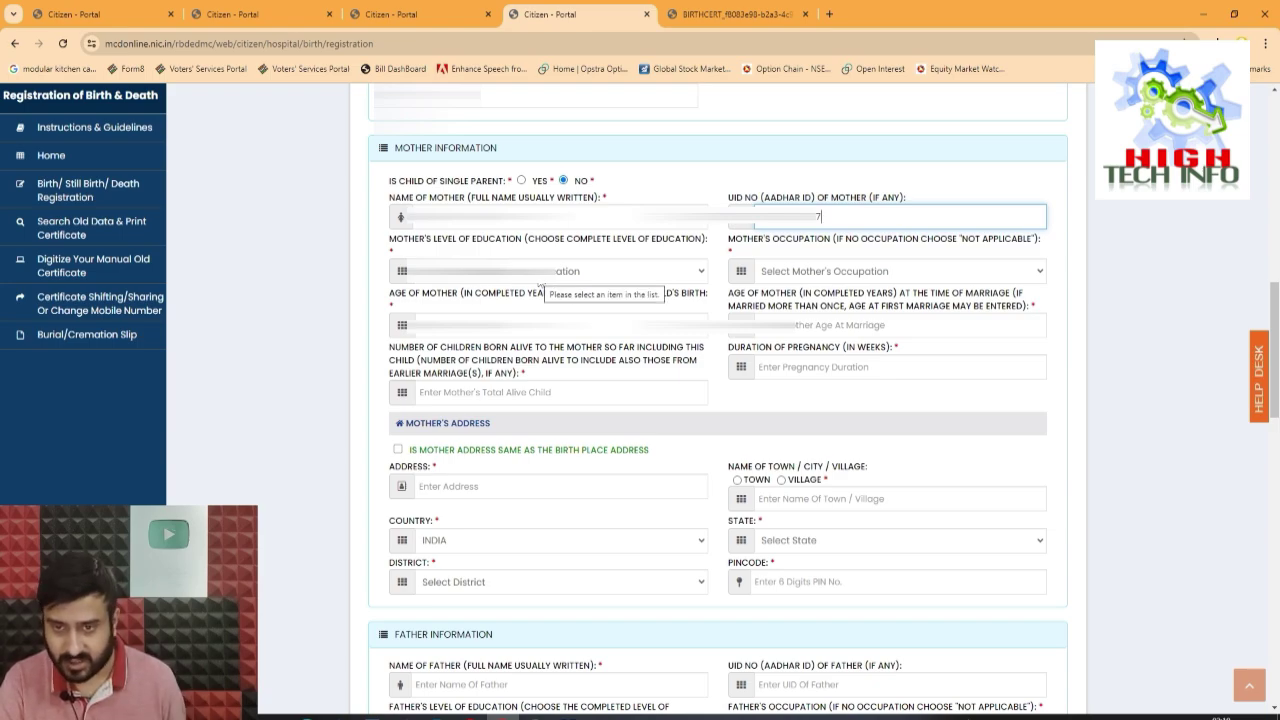
# Choose the mother's level of education, set her occupation to NOT APPLICABLE and fill in her age details.
pyautogui.click(546, 272)
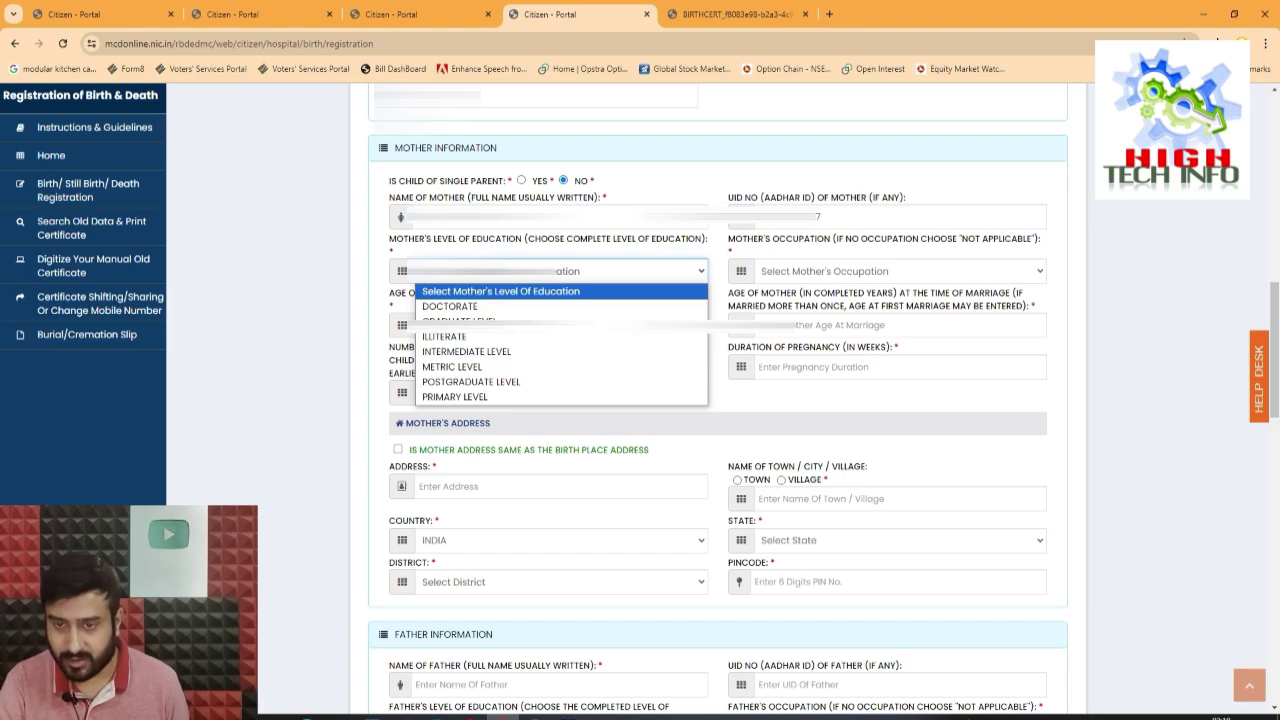
pyautogui.click(513, 320)
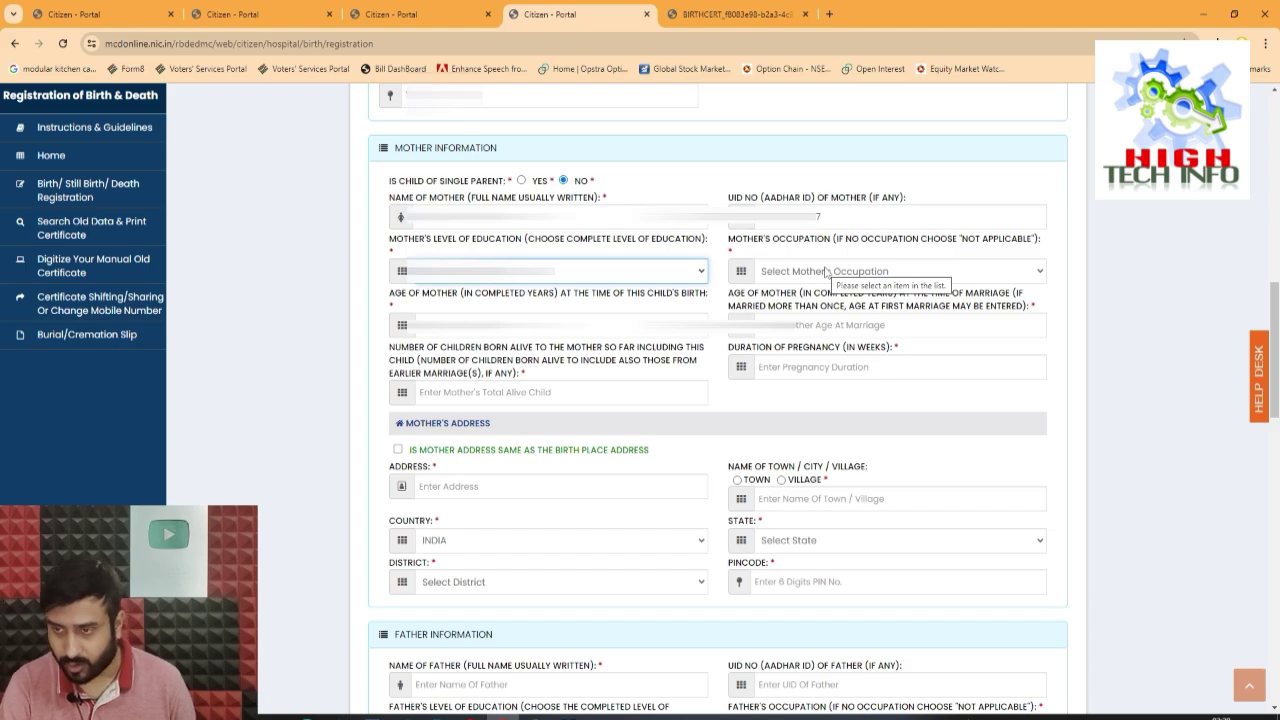
pyautogui.click(826, 271)
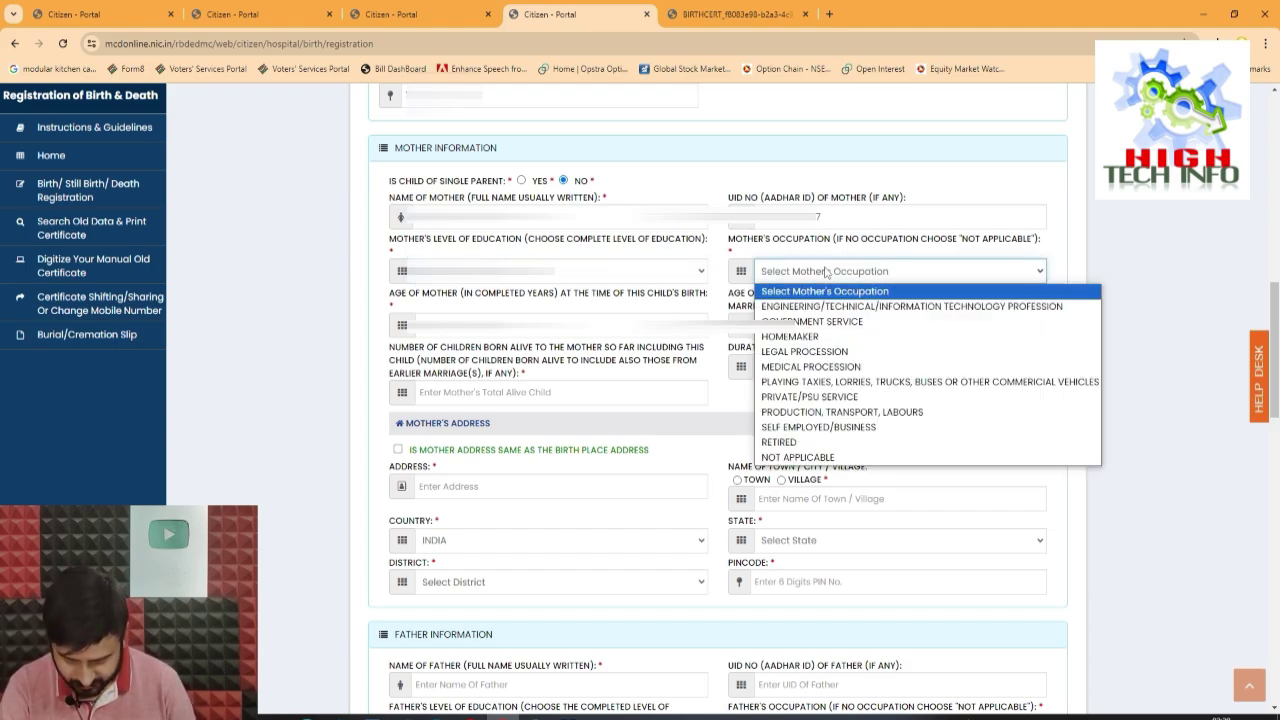
pyautogui.press('n')
pyautogui.press('Return')
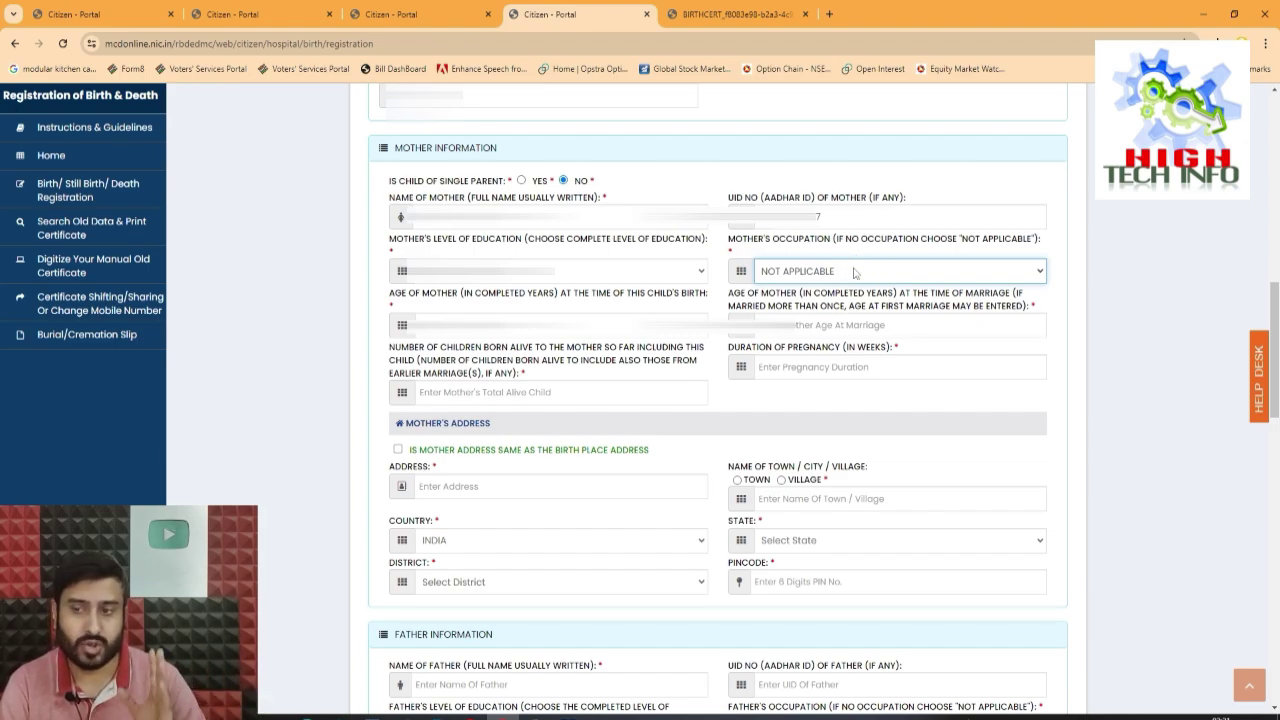
pyautogui.press('Return')
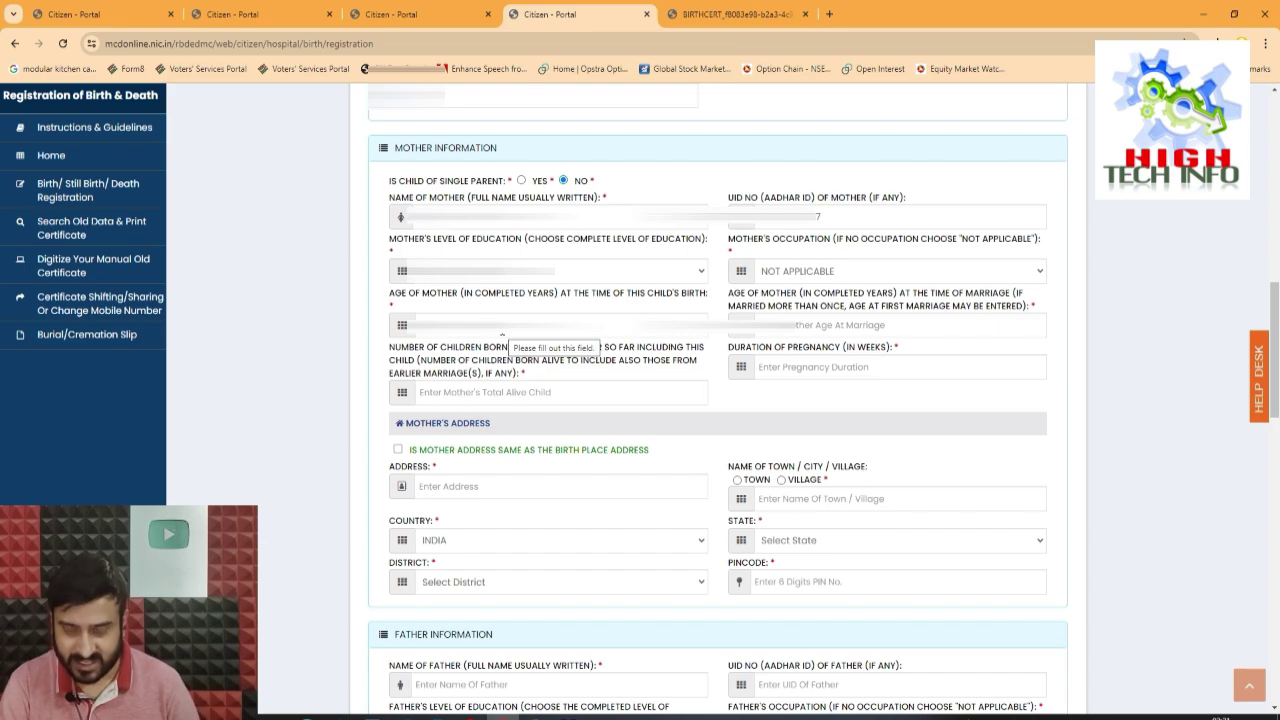
pyautogui.click(803, 320)
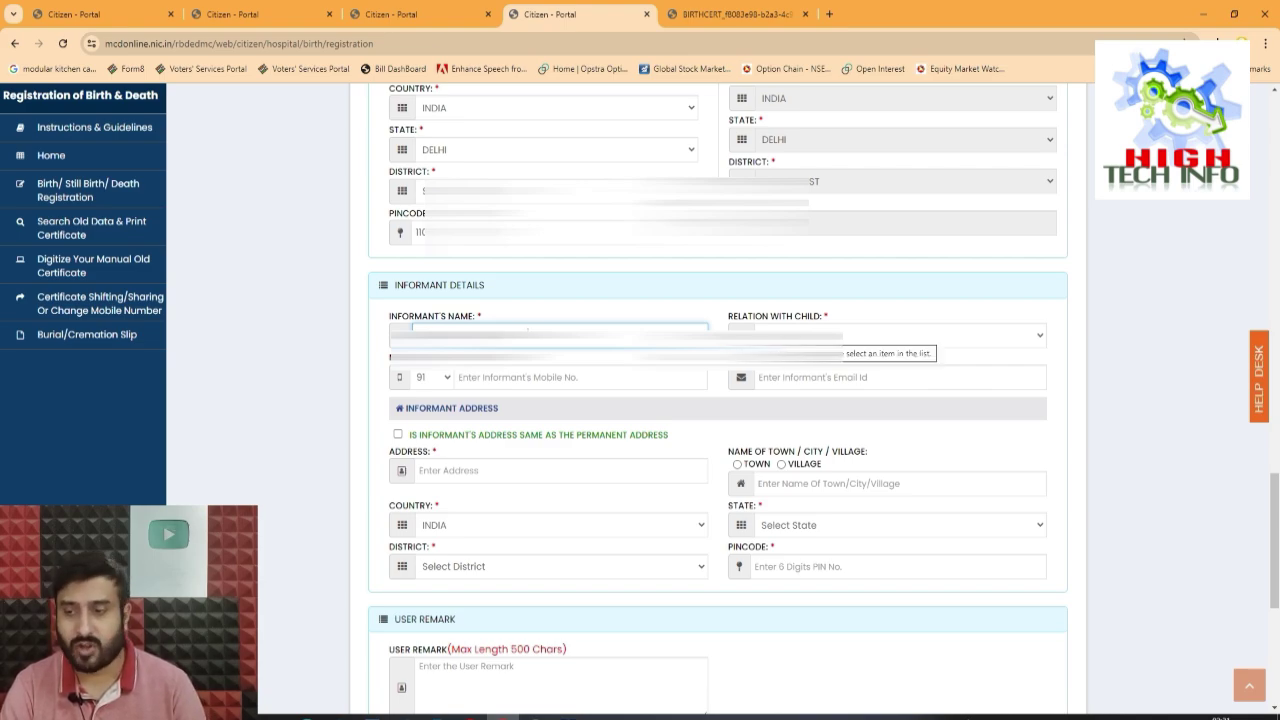
# Choose the informant's relation with the child and attach the ID documents of the mother and father.
pyautogui.click(840, 335)
pyautogui.scroll(-5, 663, 447)
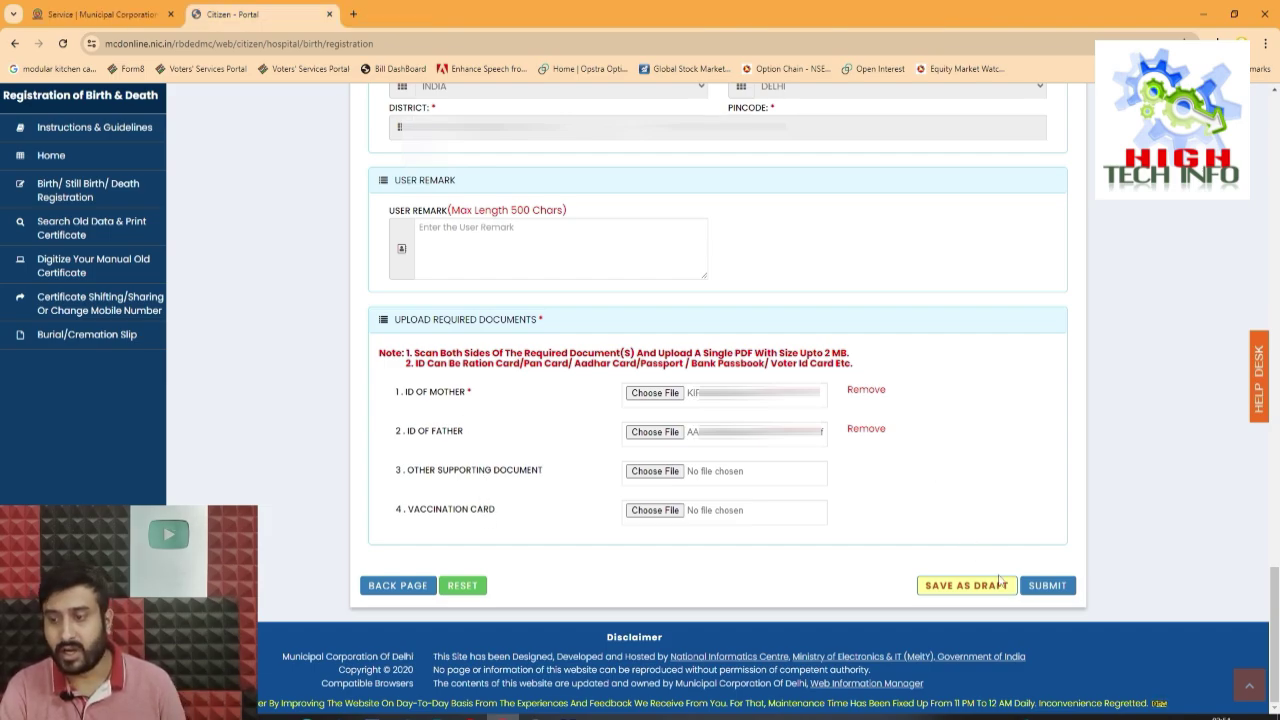
# Submit the birth registration form with the entered information and proceed for payment.
pyautogui.click(1050, 589)
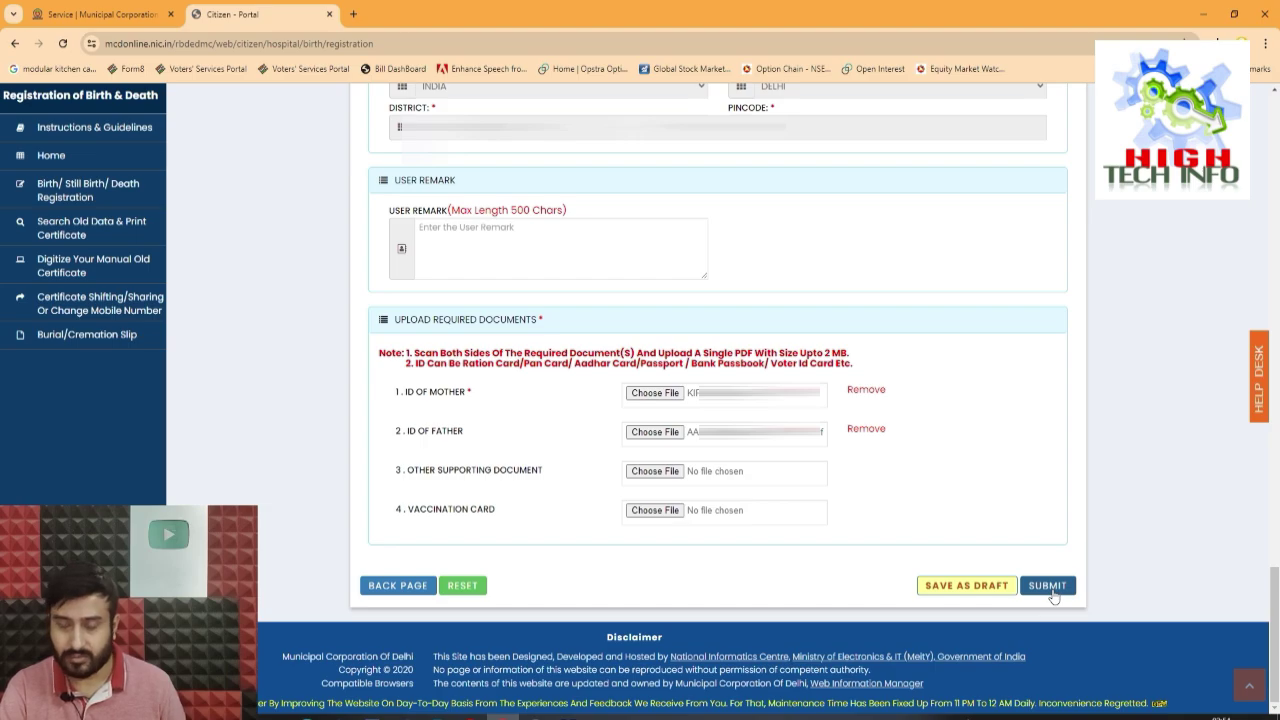
pyautogui.click(1053, 596)
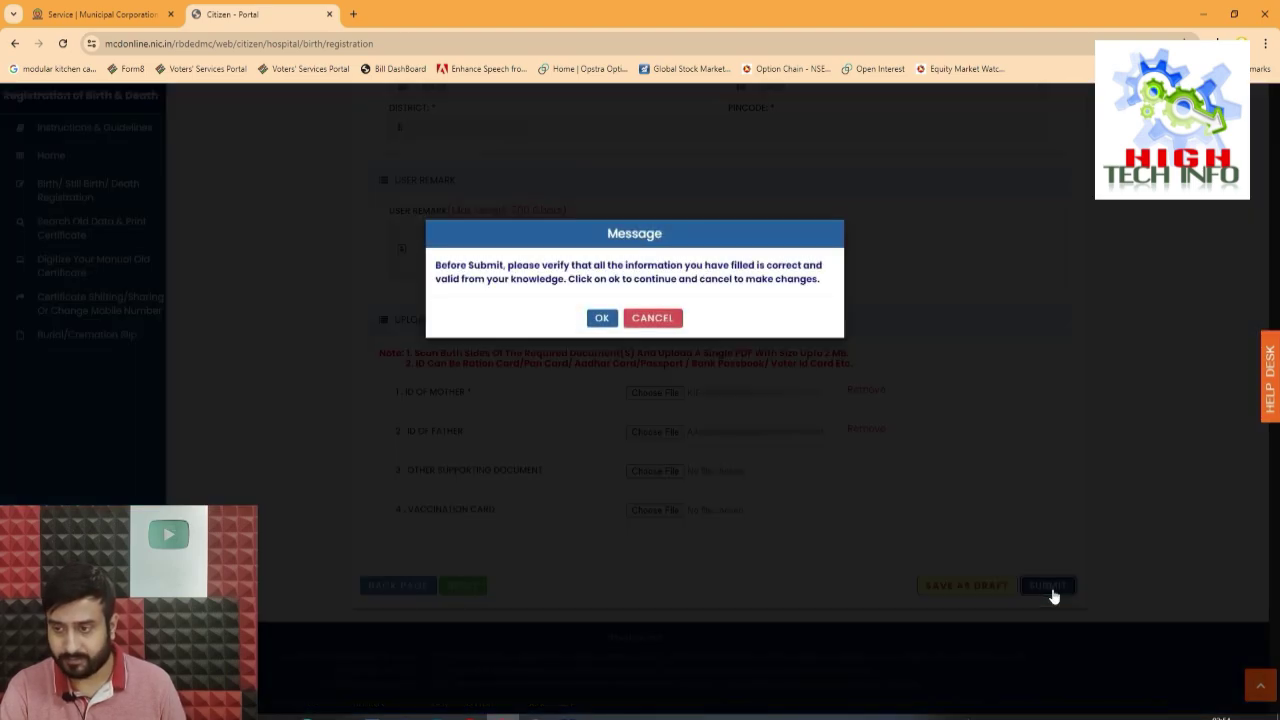
pyautogui.click(602, 318)
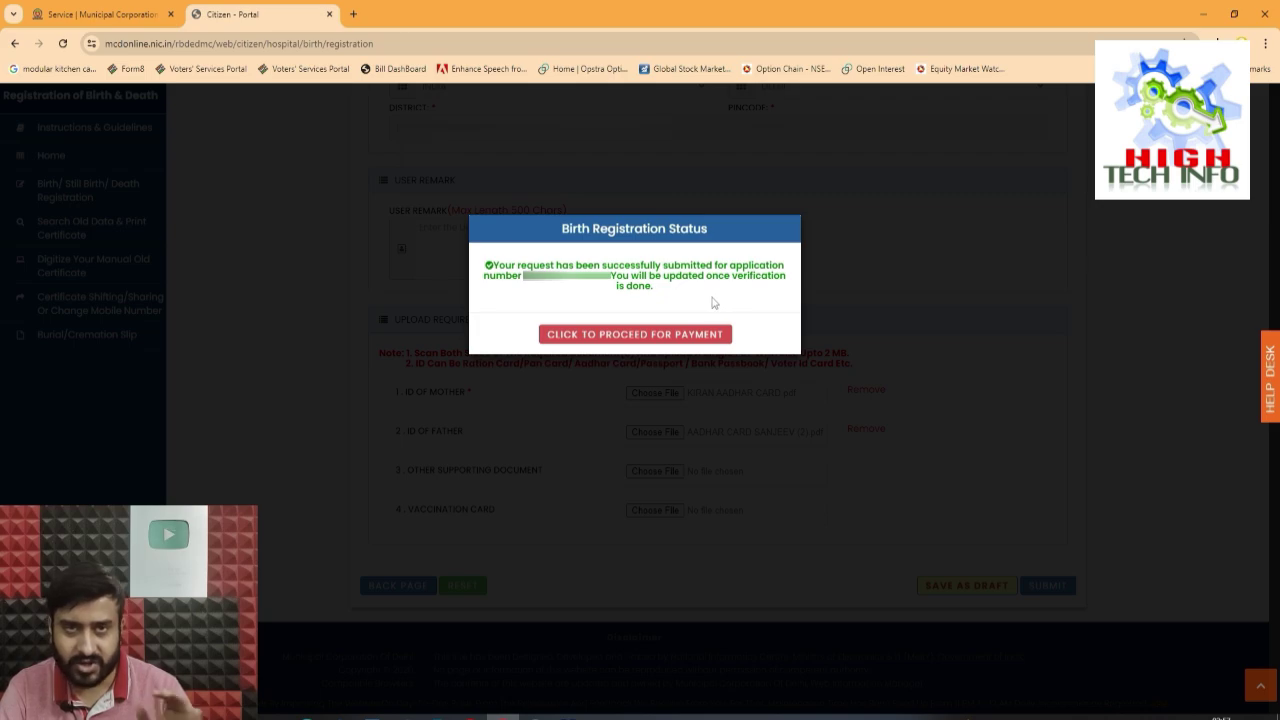
pyautogui.click(655, 336)
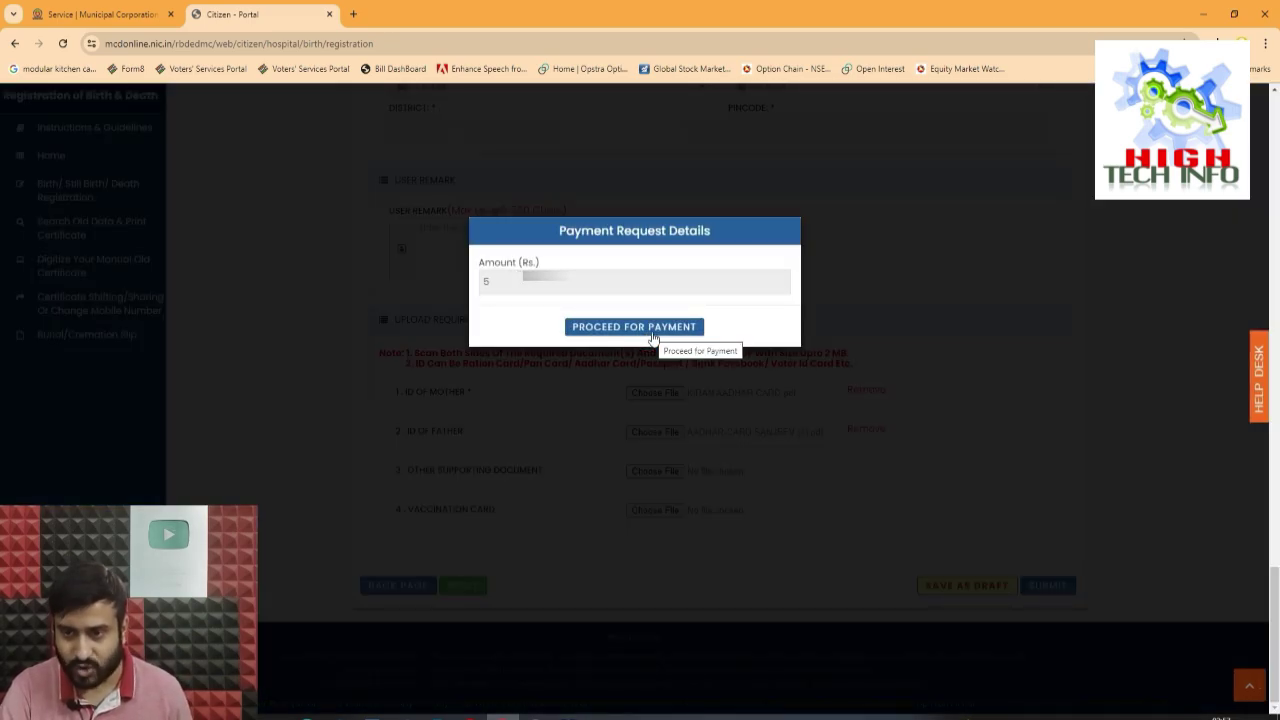
pyautogui.click(636, 328)
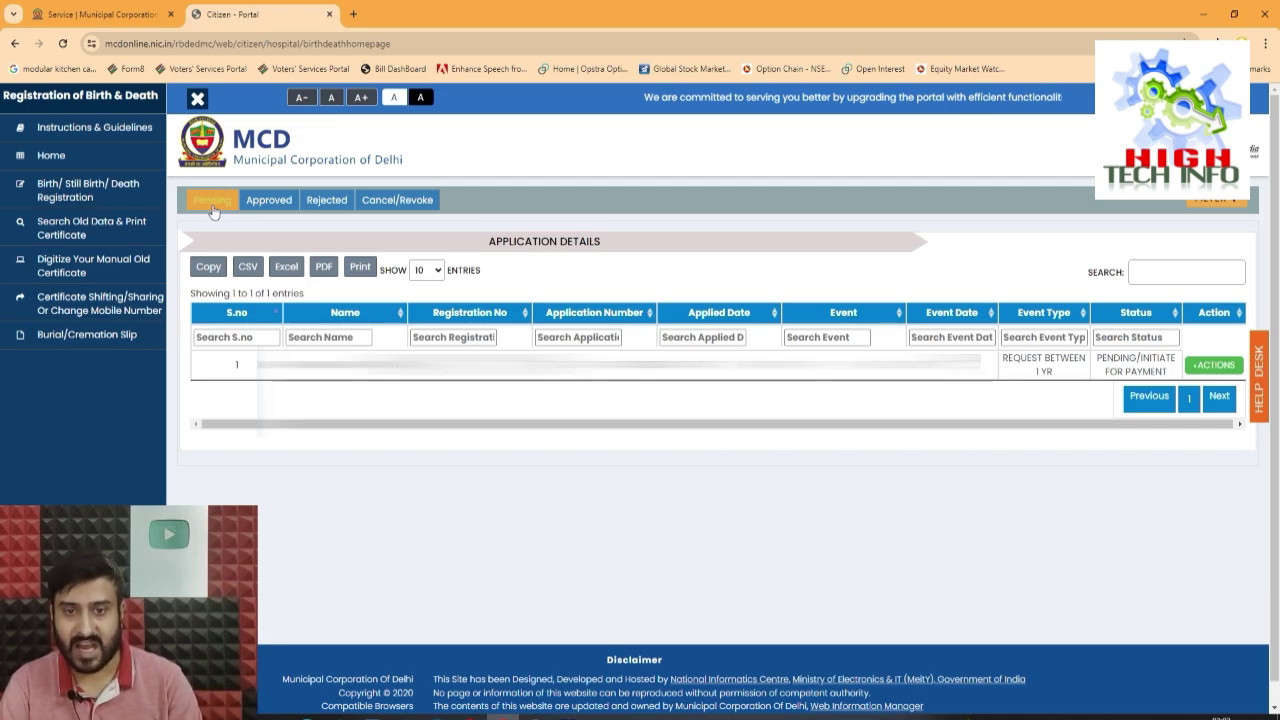
# Download the certificate of the ADDITION OF NAME IN BIRTH FORM entry from the approved applications.
pyautogui.click(269, 201)
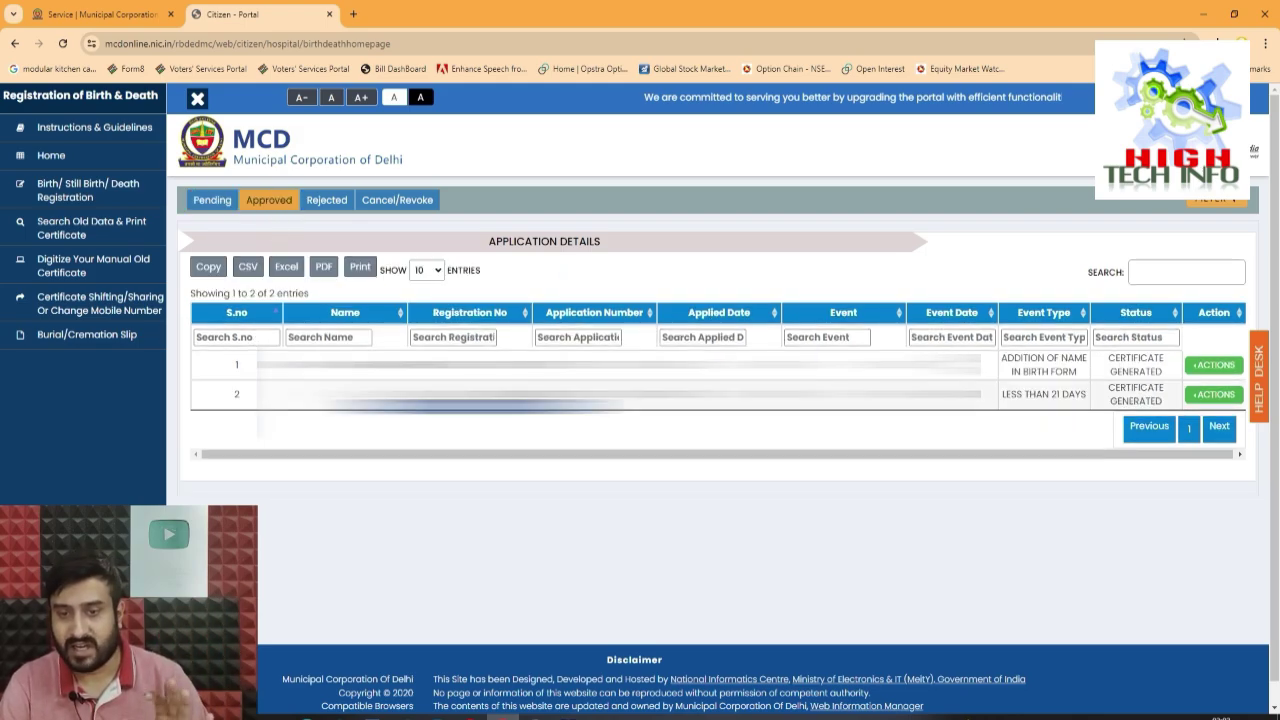
pyautogui.click(1216, 366)
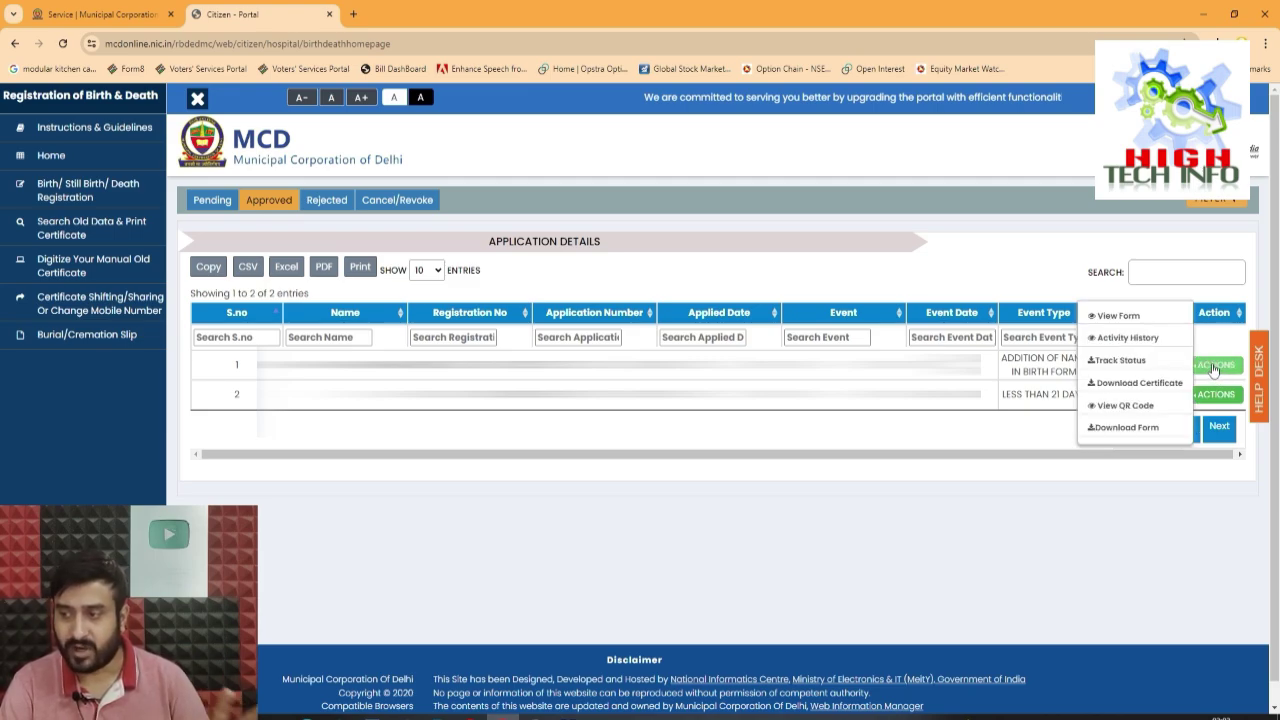
pyautogui.click(1165, 391)
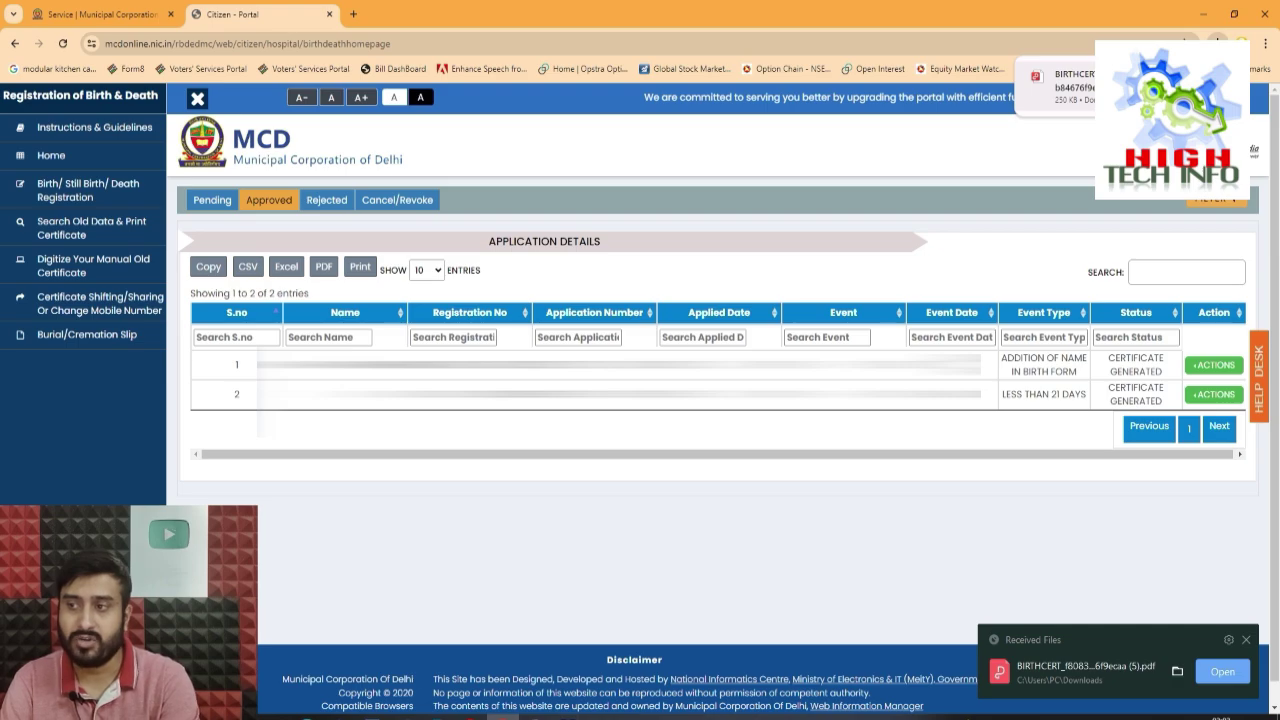
# Open the downloaded birth certificate PDF, view it at 80% zoom and return to the application list on the portal.
pyautogui.click(1118, 87)
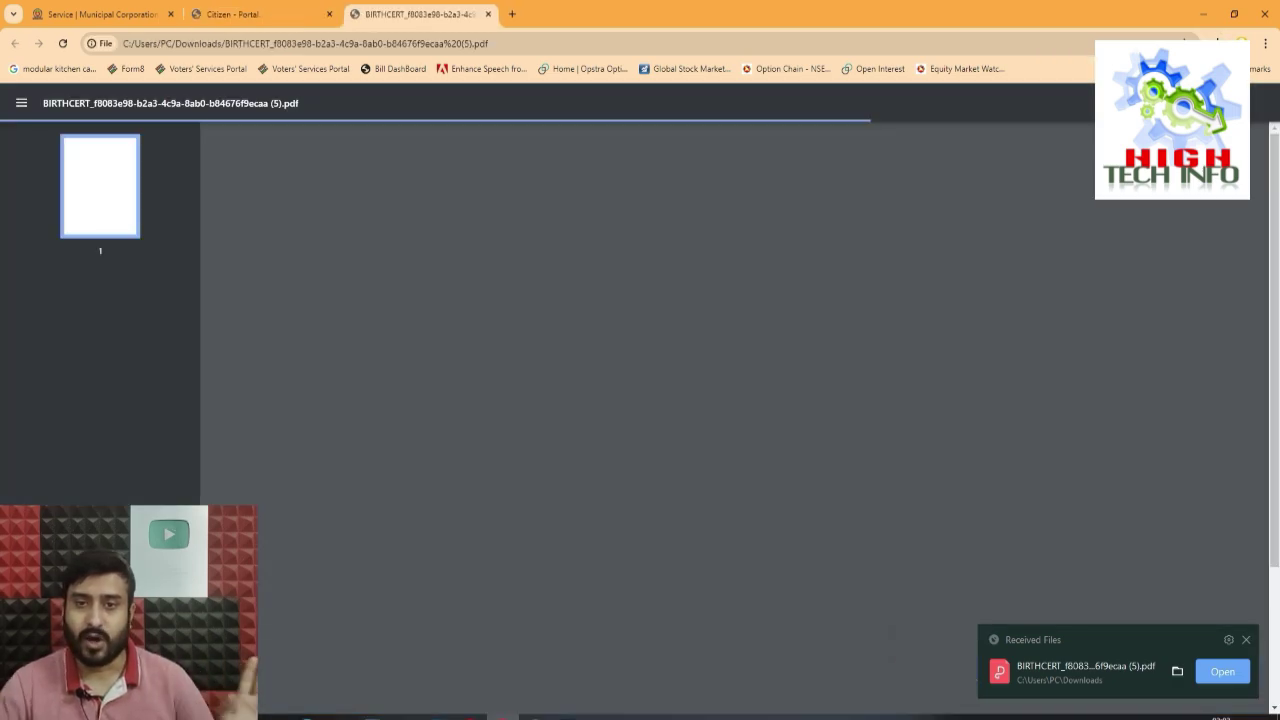
pyautogui.hotkey('ctrl', '-')
pyautogui.hotkey('ctrl', '-')
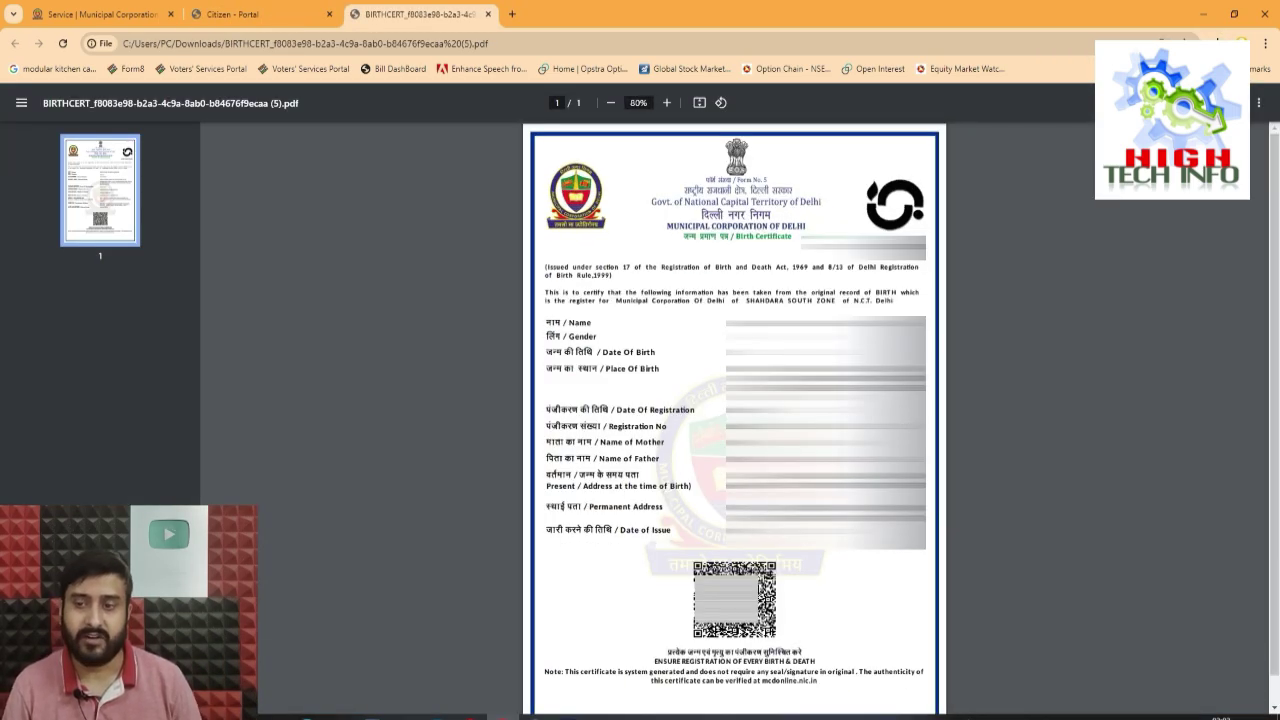
pyautogui.hotkey('ctrl', 'shift', 'Tab')
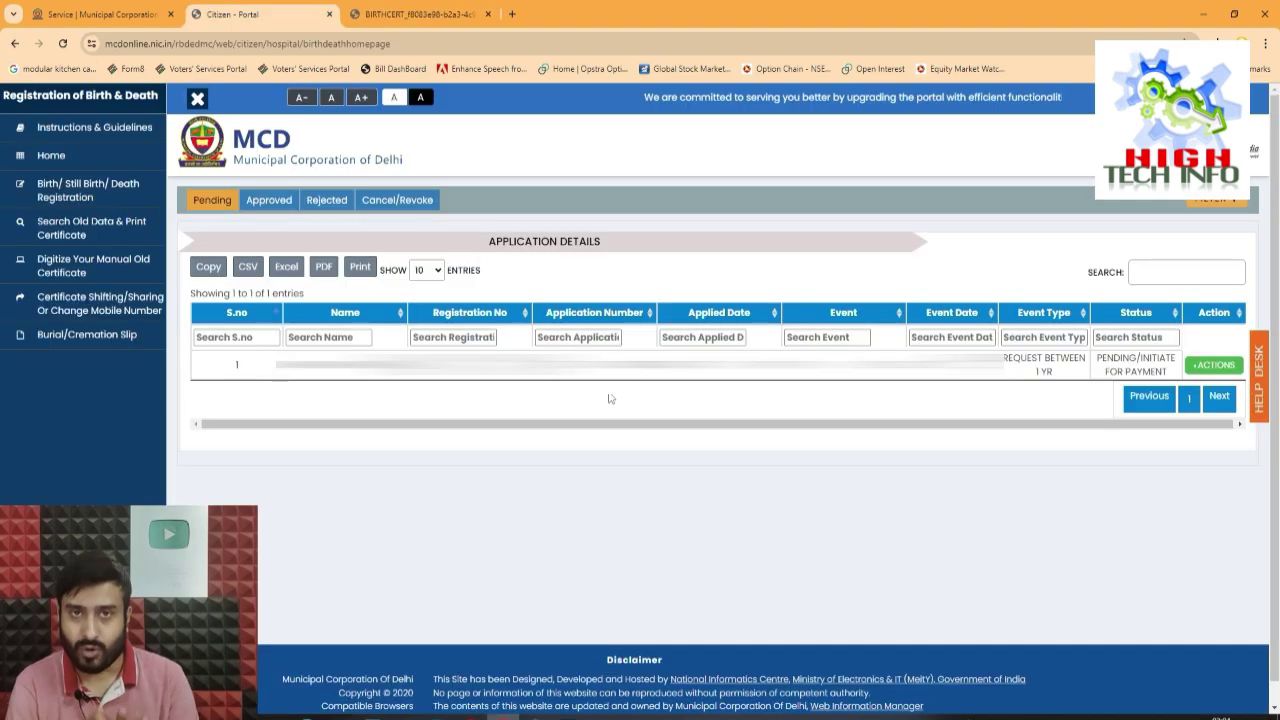